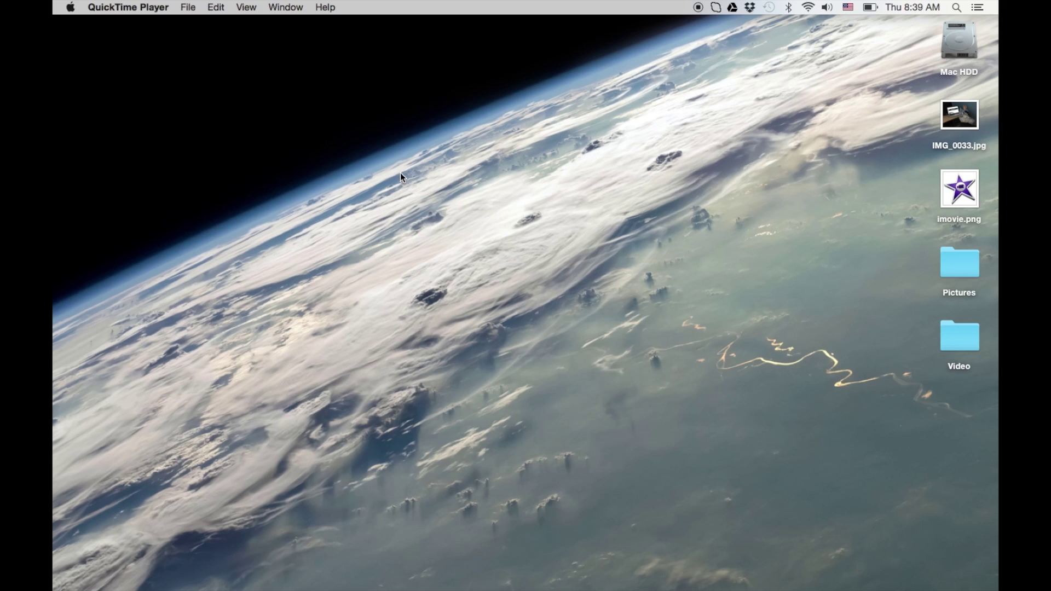
Launch Pixelmator from the Dock and start a new blank document from the File menu
{"action": "mouse_move", "coordinate": [577, 574]}
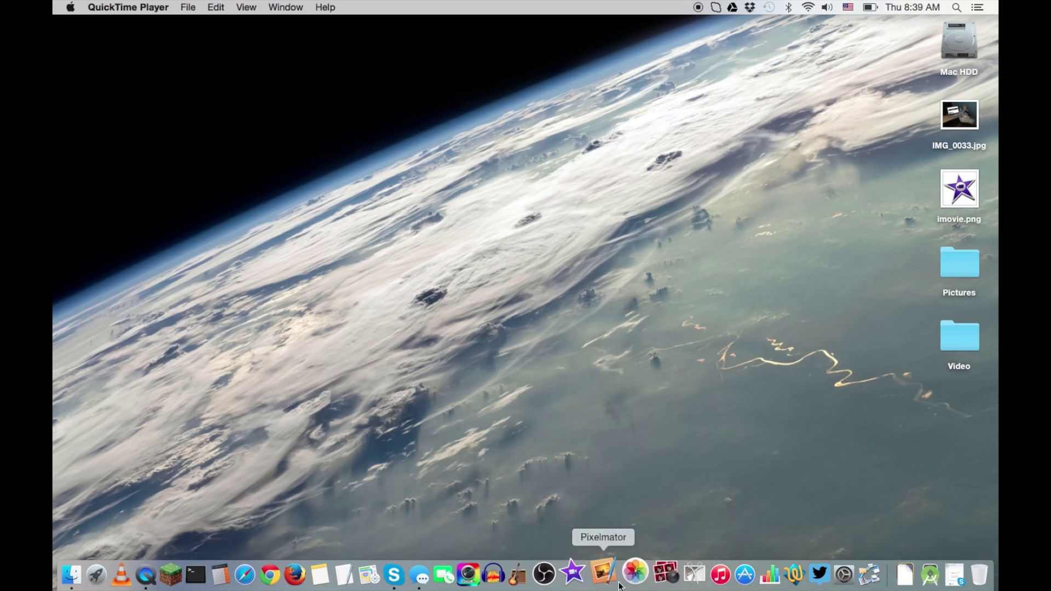
{"action": "left_click", "coordinate": [605, 573]}
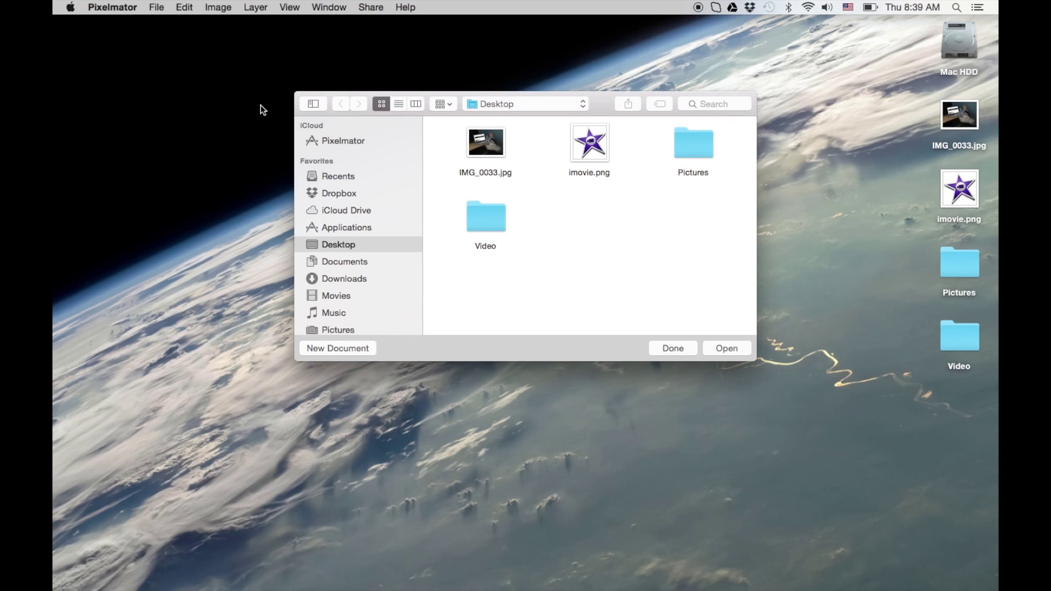
{"action": "left_click", "coordinate": [158, 6]}
{"action": "left_click", "coordinate": [162, 24]}
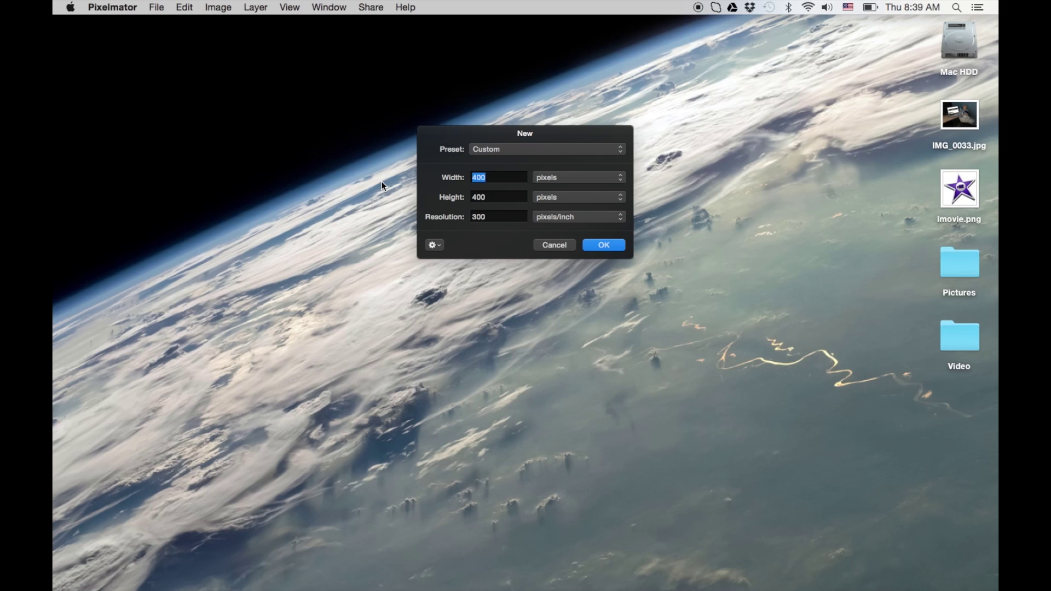
Create a new Pixelmator document 1920 × 1080 pixels at 72 pixels/inch
{"action": "type", "text": "1920"}
{"action": "key", "text": "Tab"}
{"action": "type", "text": "10"}
{"action": "key", "text": "Tab"}
{"action": "type", "text": "7"}
{"action": "left_click", "coordinate": [604, 246]}
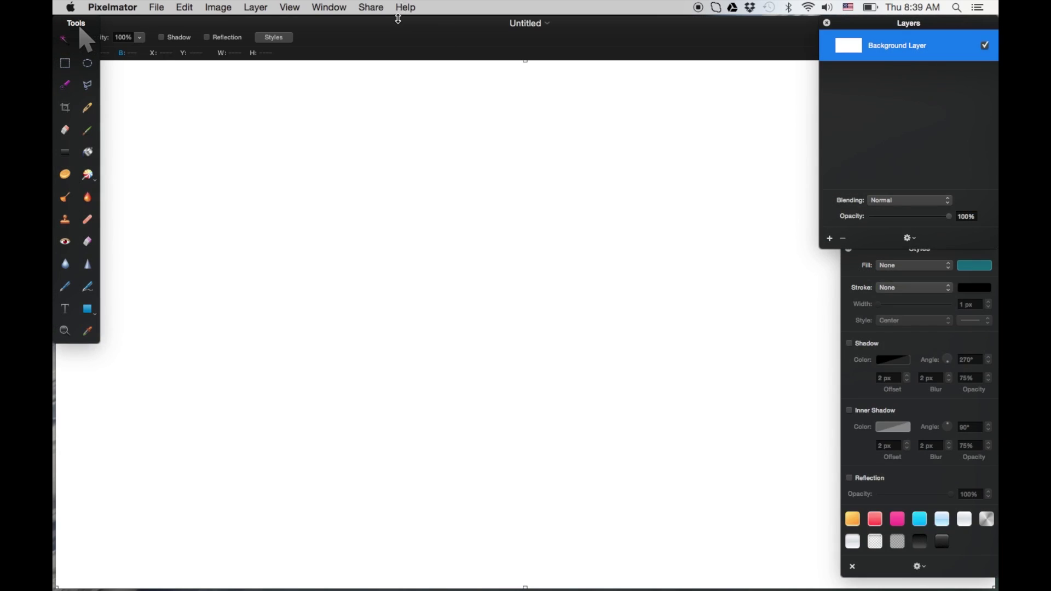
Zoom the blank canvas out to 50% and fit the smaller document window at the screen top
{"action": "left_click", "coordinate": [67, 333]}
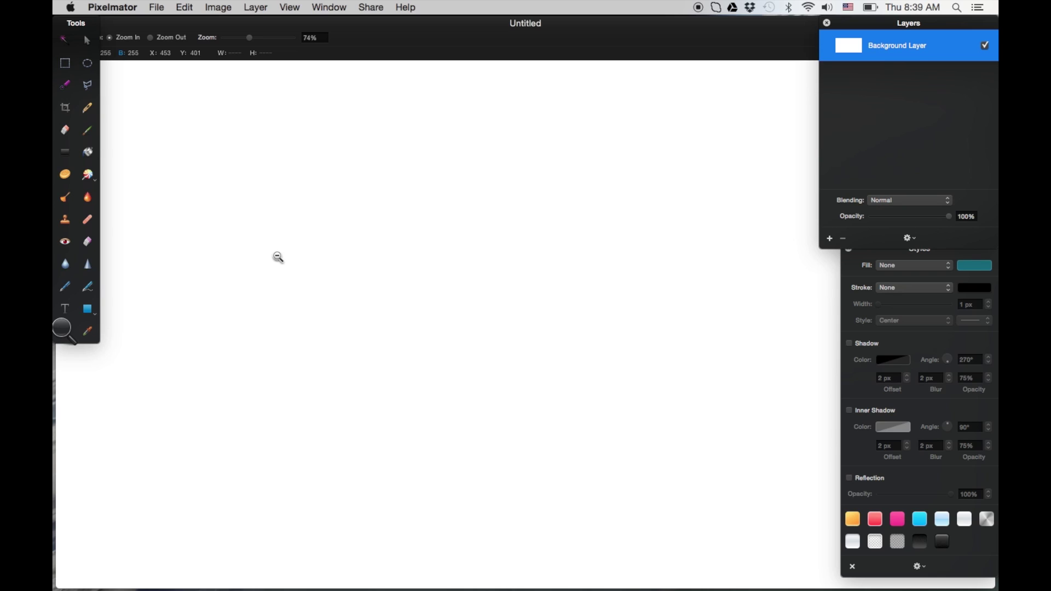
{"action": "left_click", "coordinate": [278, 257], "text": "alt"}
{"action": "left_click", "coordinate": [278, 257], "text": "alt"}
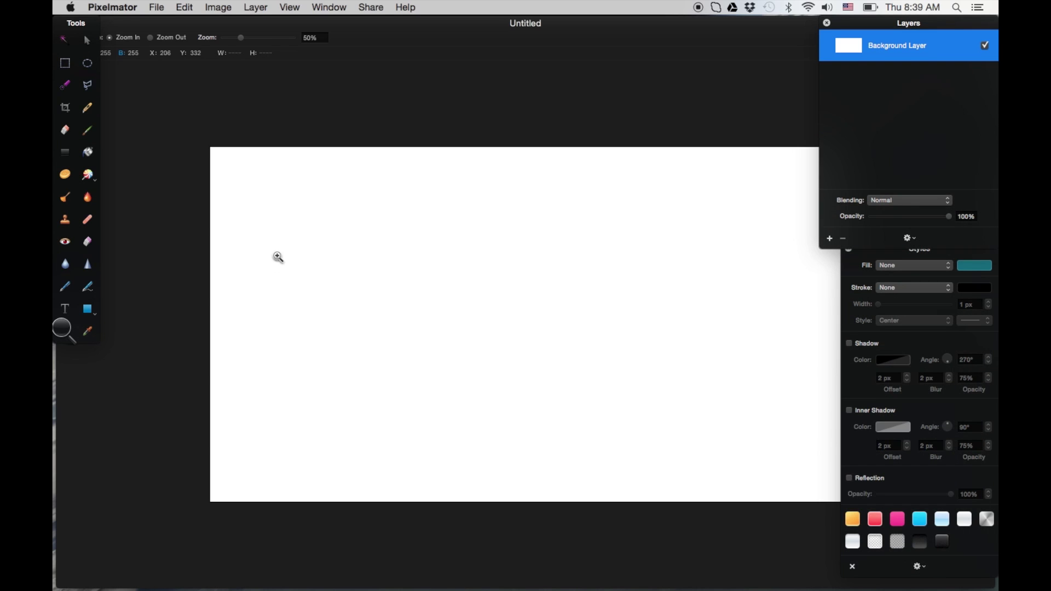
{"action": "double_click", "coordinate": [441, 26]}
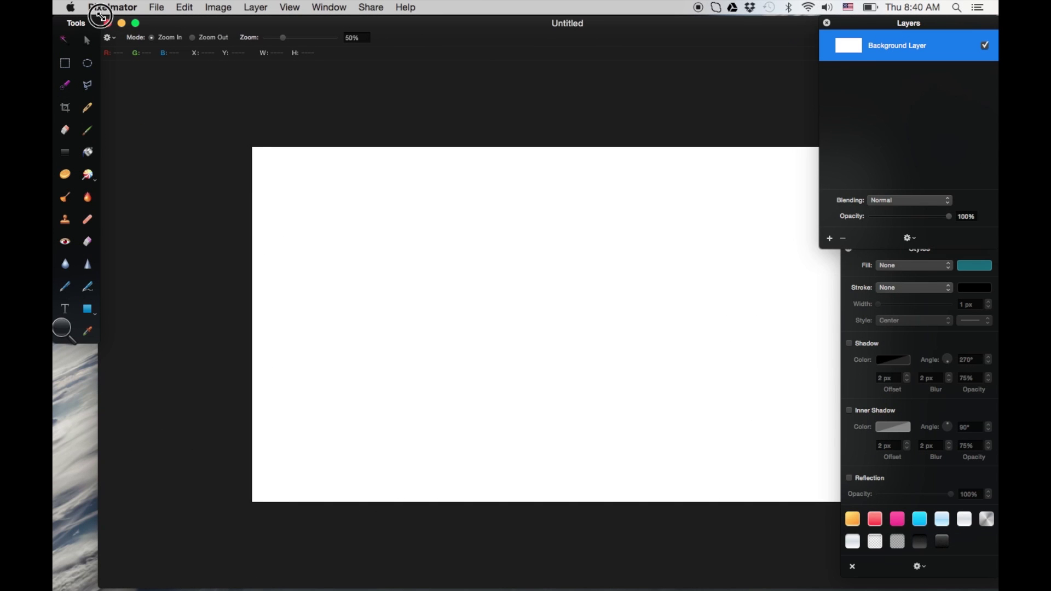
{"action": "double_click", "coordinate": [102, 19]}
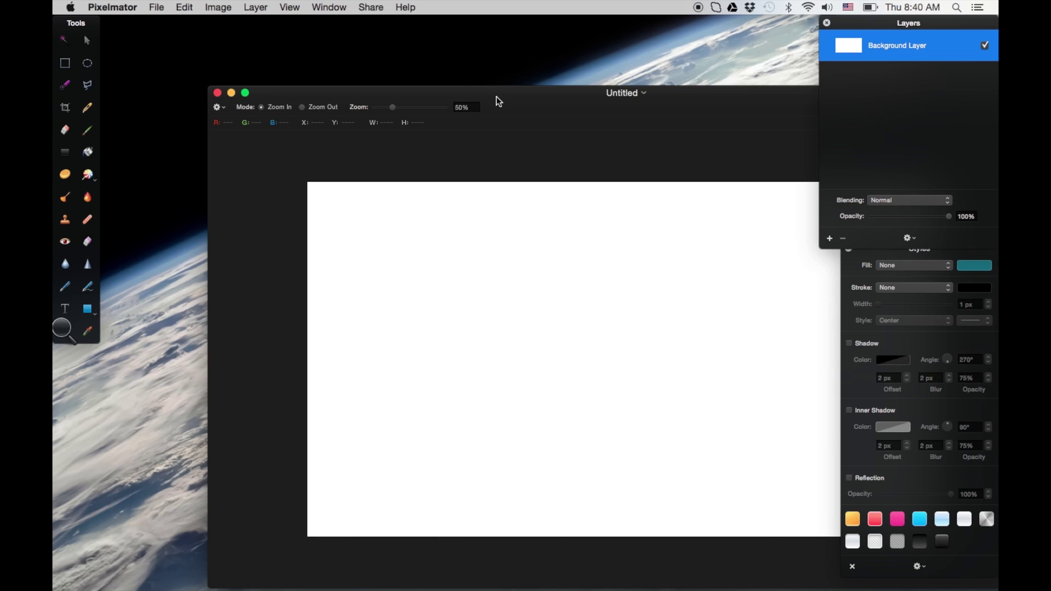
{"action": "left_click_drag", "start_coordinate": [496, 94], "coordinate": [373, 20]}
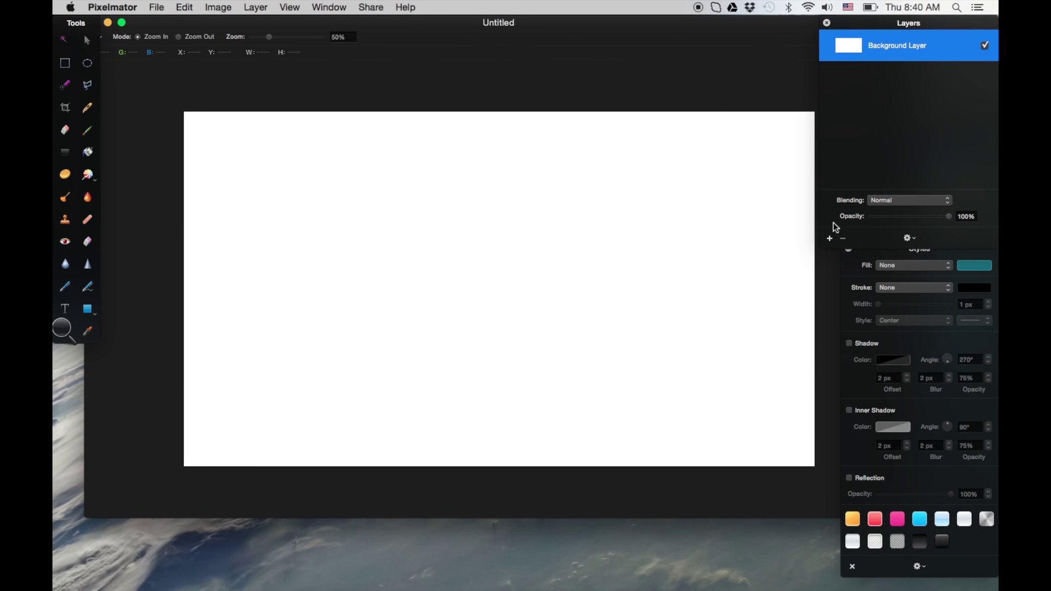
Add an empty layer and delete the white Background Layer, leaving a transparent canvas
{"action": "left_click", "coordinate": [830, 238]}
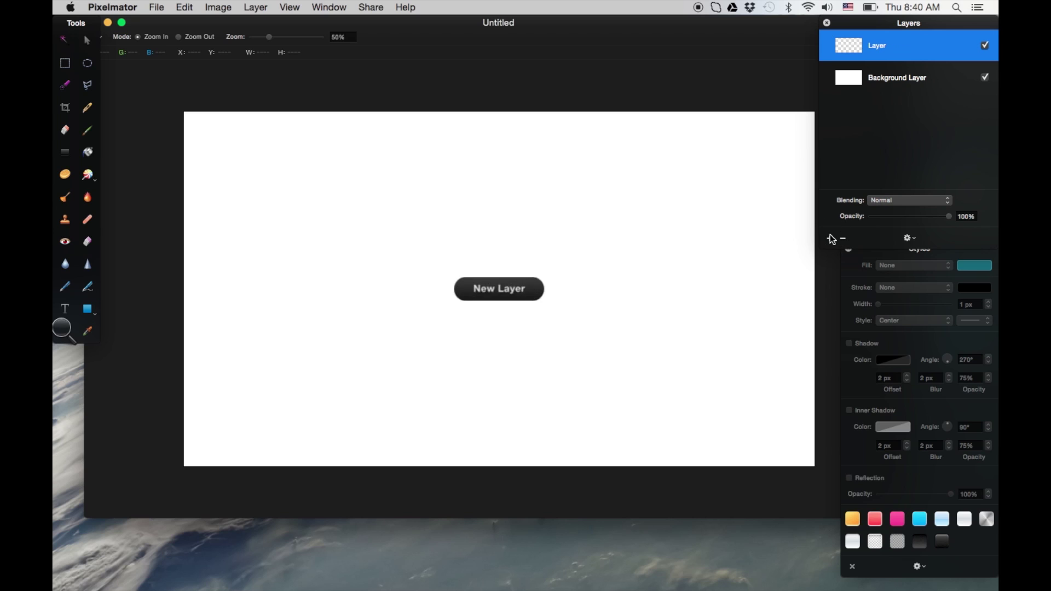
{"action": "left_click", "coordinate": [985, 79]}
{"action": "left_click", "coordinate": [934, 79]}
{"action": "key", "text": "Delete"}
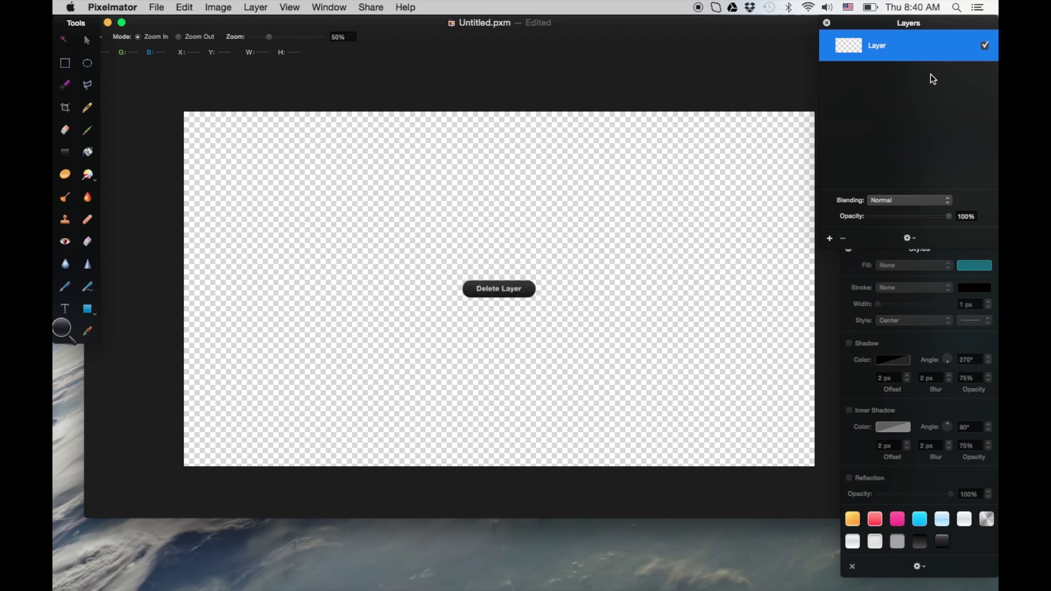
{"action": "left_click", "coordinate": [89, 308]}
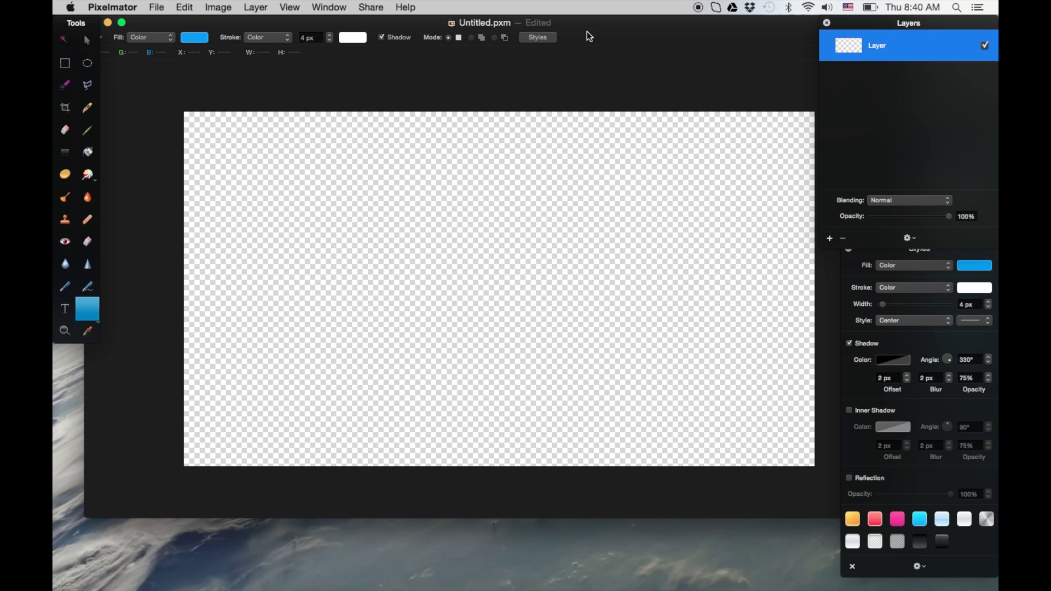
{"action": "left_click_drag", "start_coordinate": [623, 22], "coordinate": [520, 119]}
Open IMG_0033.jpg from the Desktop in Preview, copy the whole photo, and minimize the window
{"action": "left_click", "coordinate": [994, 123]}
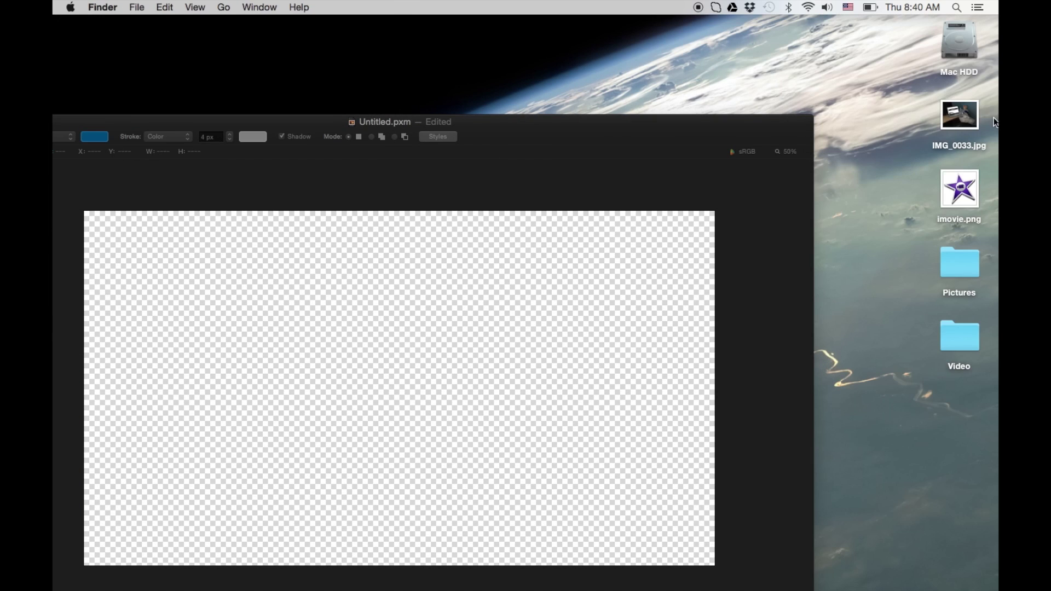
{"action": "double_click", "coordinate": [960, 114]}
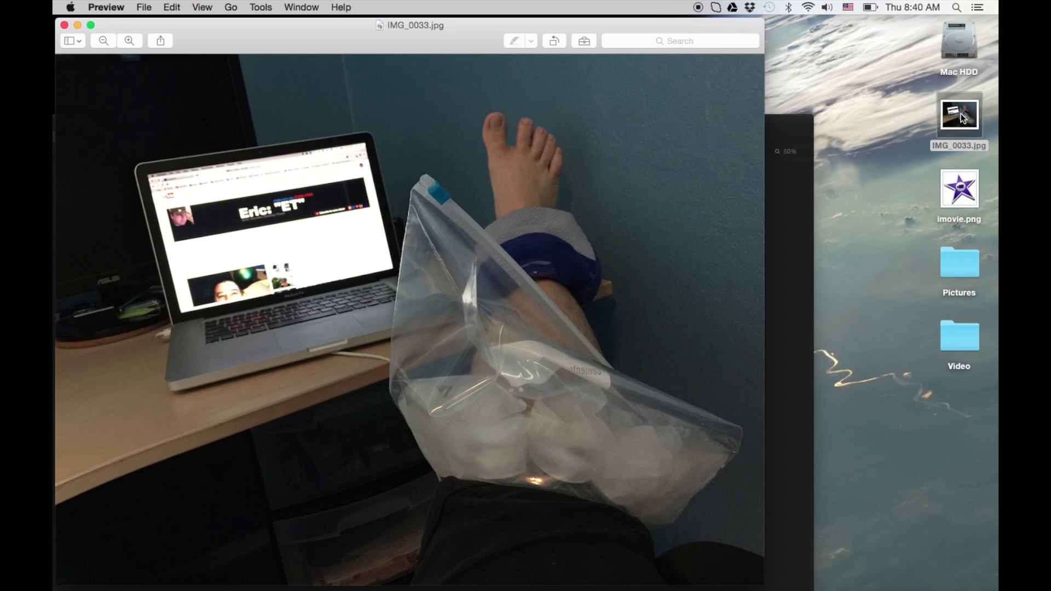
{"action": "key", "text": "super+a"}
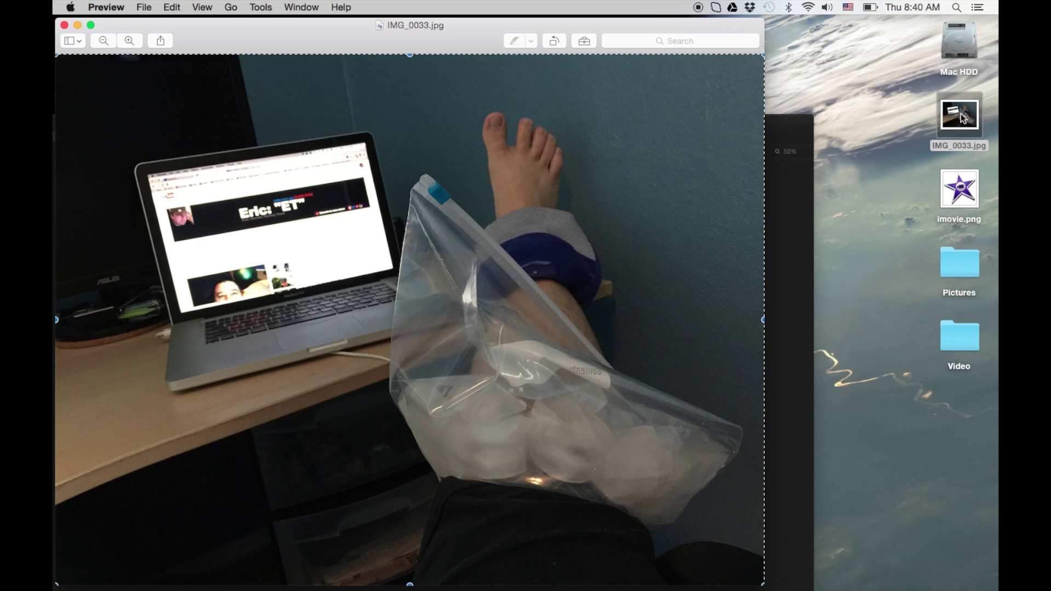
{"action": "key", "text": "super+c"}
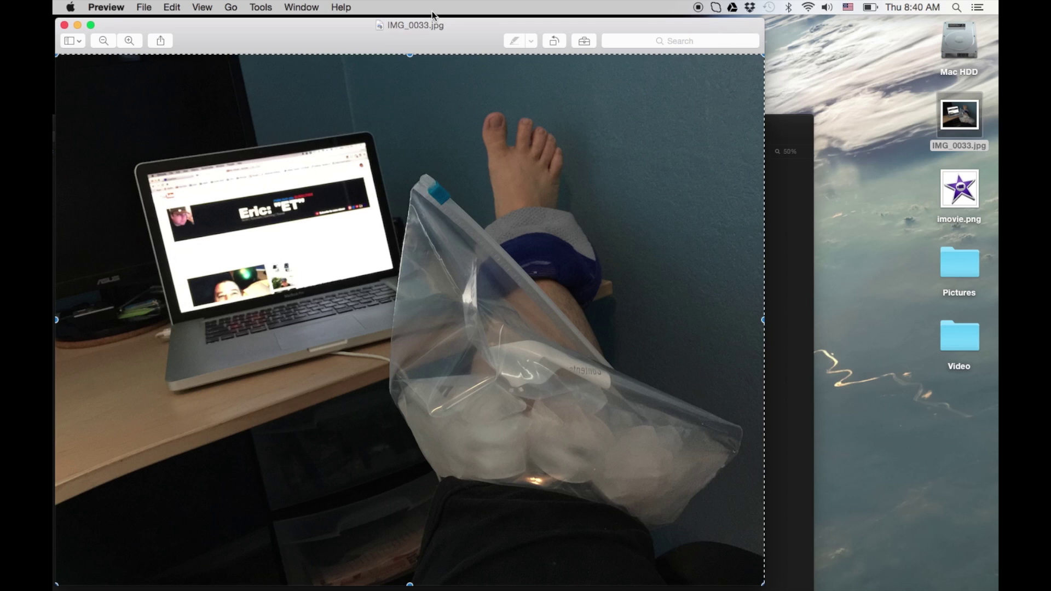
{"action": "left_click_drag", "start_coordinate": [290, 42], "coordinate": [356, 39]}
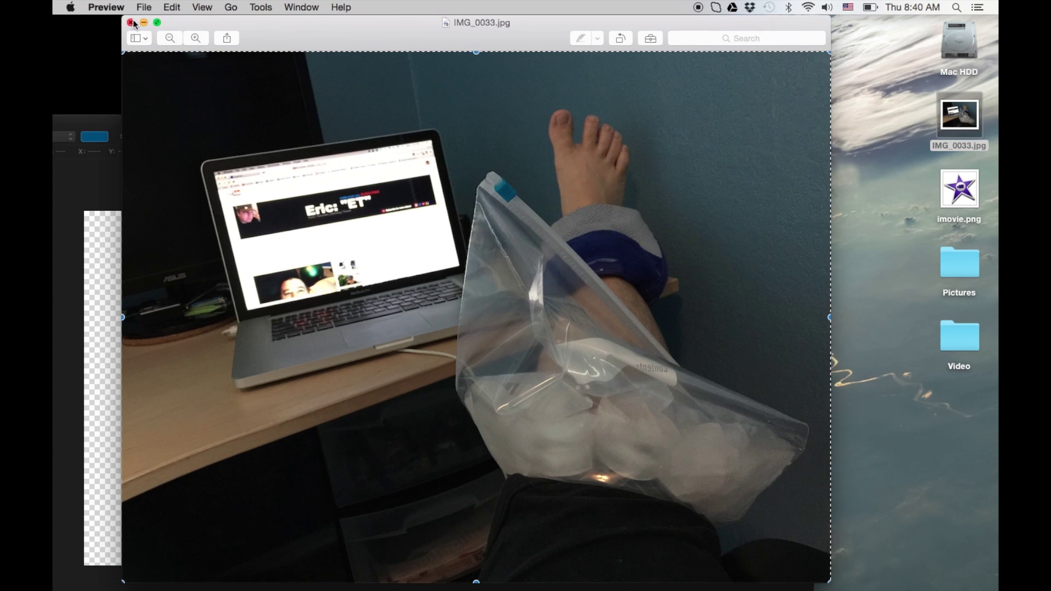
{"action": "key", "text": "super+m"}
Paste the copied knee photo into the Pixelmator canvas as a new layer, undoing a stray rectangle
{"action": "left_click_drag", "start_coordinate": [514, 119], "coordinate": [582, 6]}
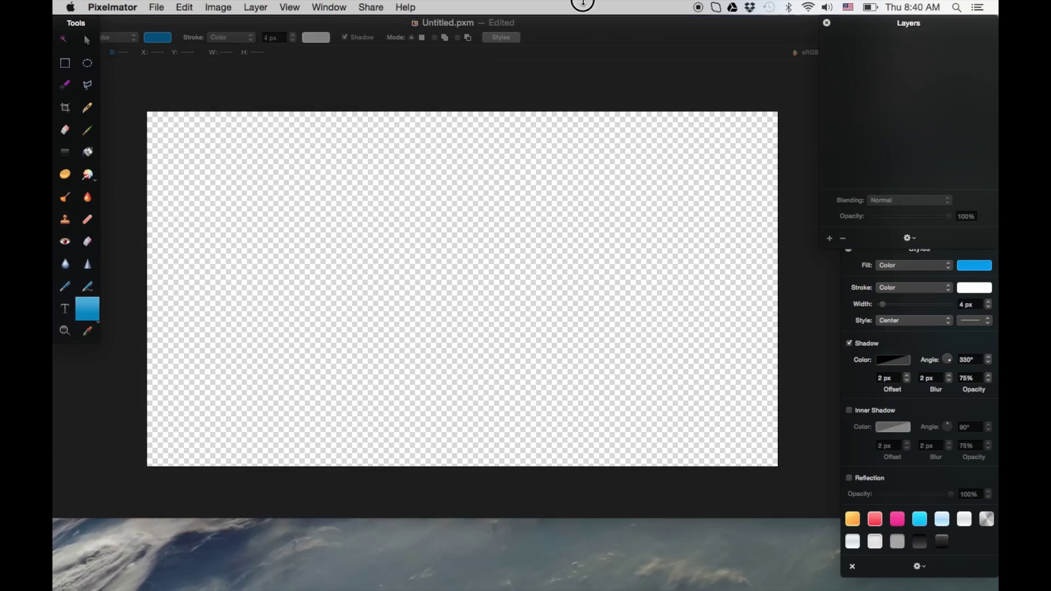
{"action": "key", "text": "super+v"}
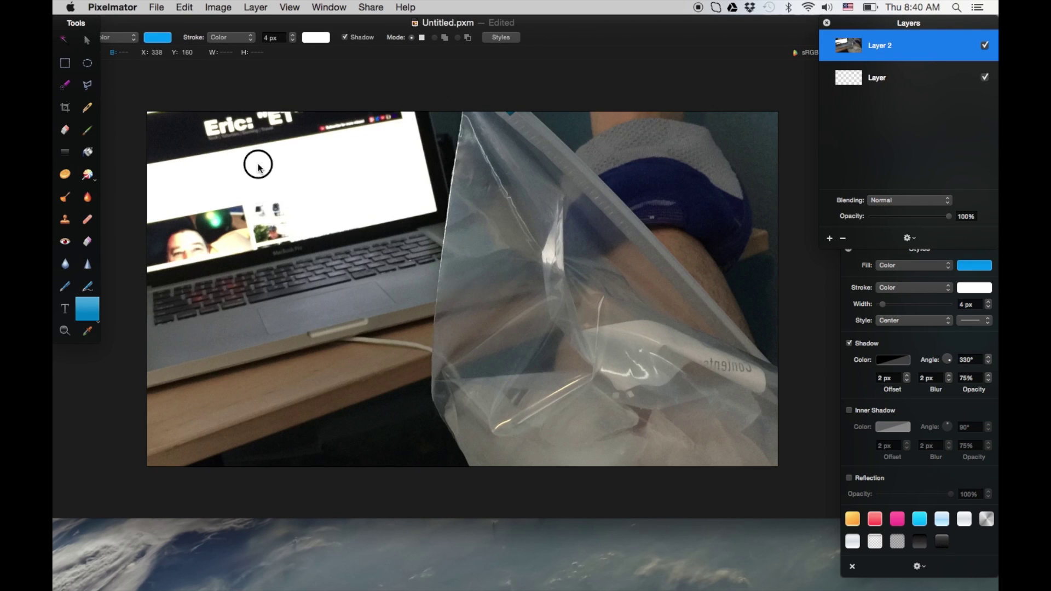
{"action": "left_click_drag", "start_coordinate": [258, 164], "coordinate": [399, 233]}
{"action": "key", "text": "v"}
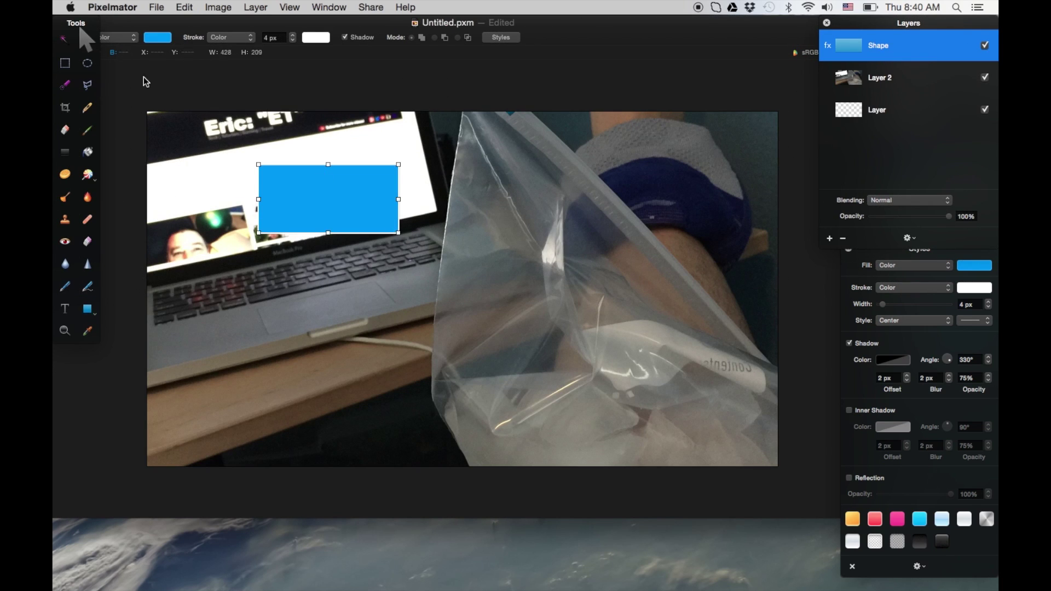
{"action": "key", "text": "super+z"}
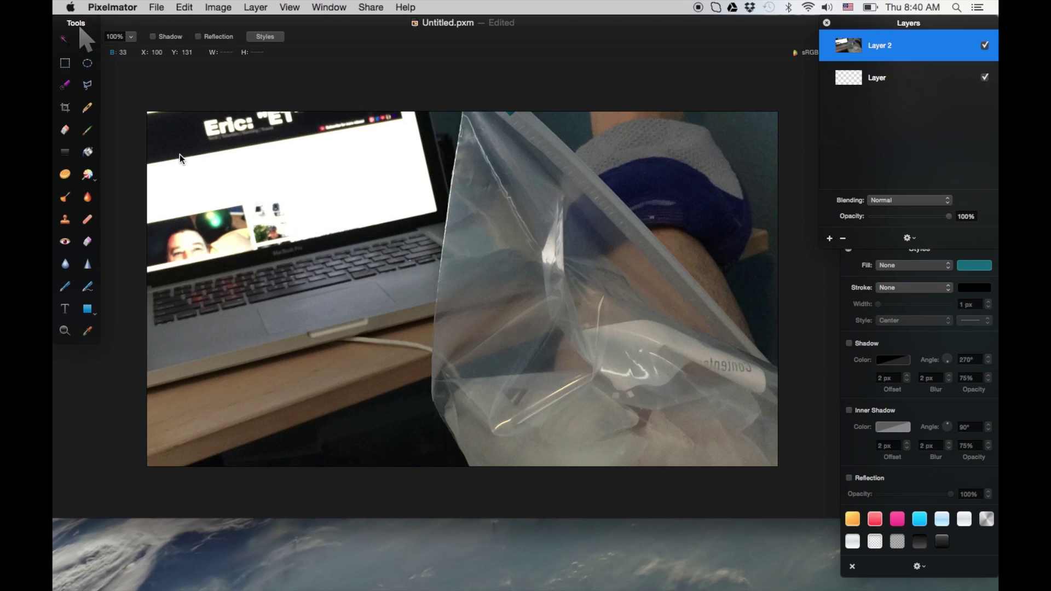
Scale the knee photo to 70% and place it at the canvas's top-left, leaving a transparent right strip
{"action": "left_click_drag", "start_coordinate": [258, 177], "coordinate": [420, 392]}
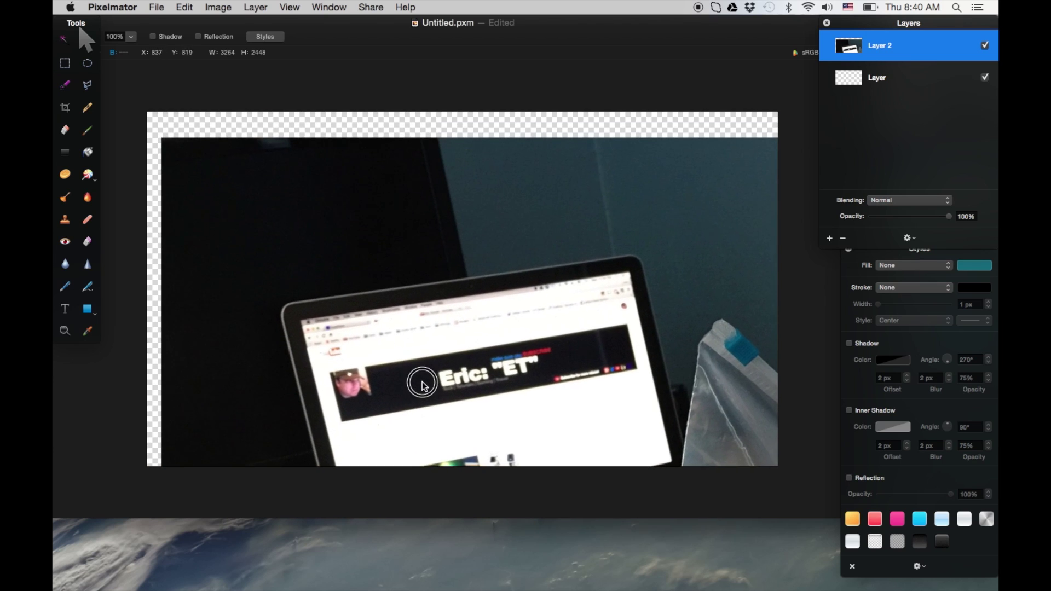
{"action": "left_click_drag", "start_coordinate": [162, 140], "coordinate": [401, 334]}
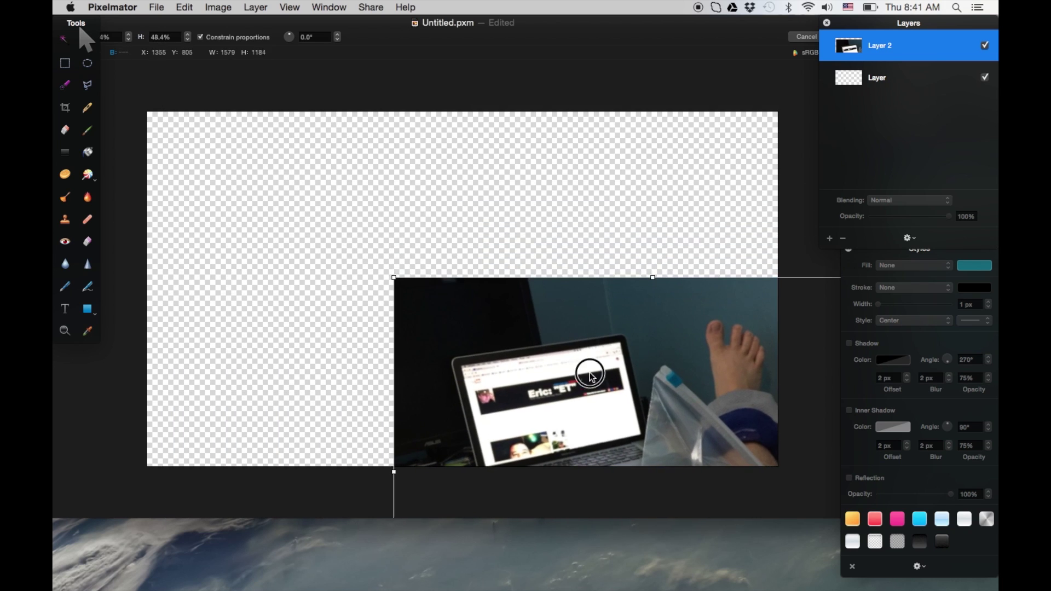
{"action": "left_click_drag", "start_coordinate": [594, 376], "coordinate": [339, 194]}
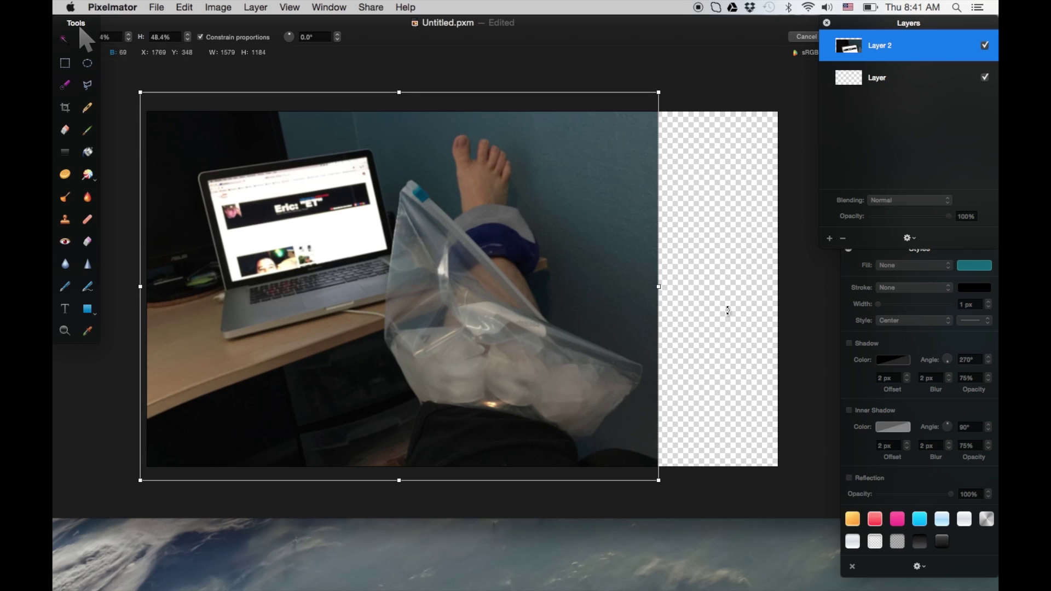
{"action": "left_click_drag", "start_coordinate": [742, 26], "coordinate": [650, 35]}
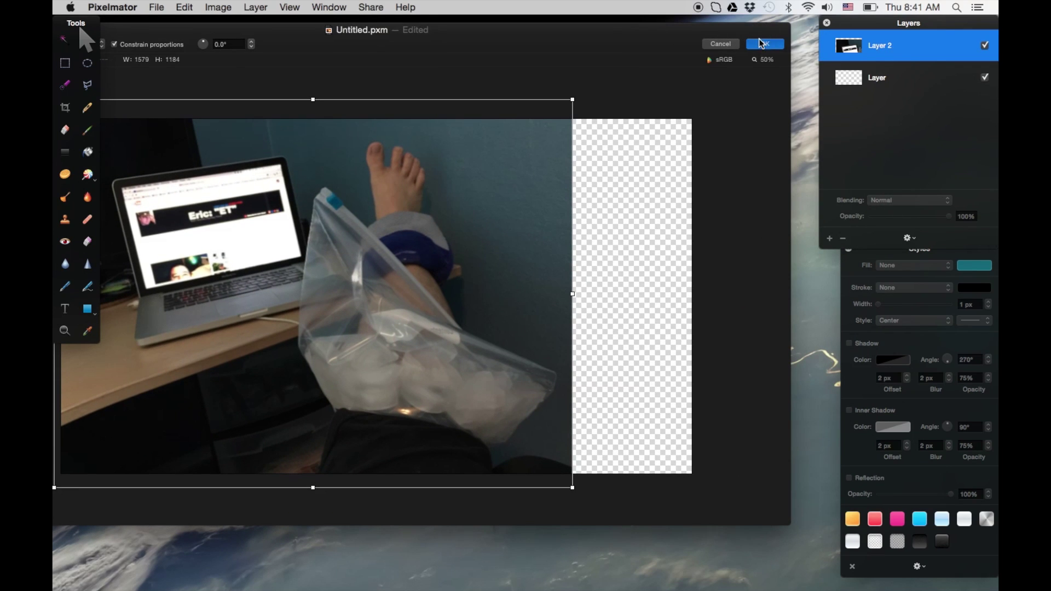
{"action": "key", "text": "Return"}
{"action": "left_click_drag", "start_coordinate": [605, 33], "coordinate": [691, 21]}
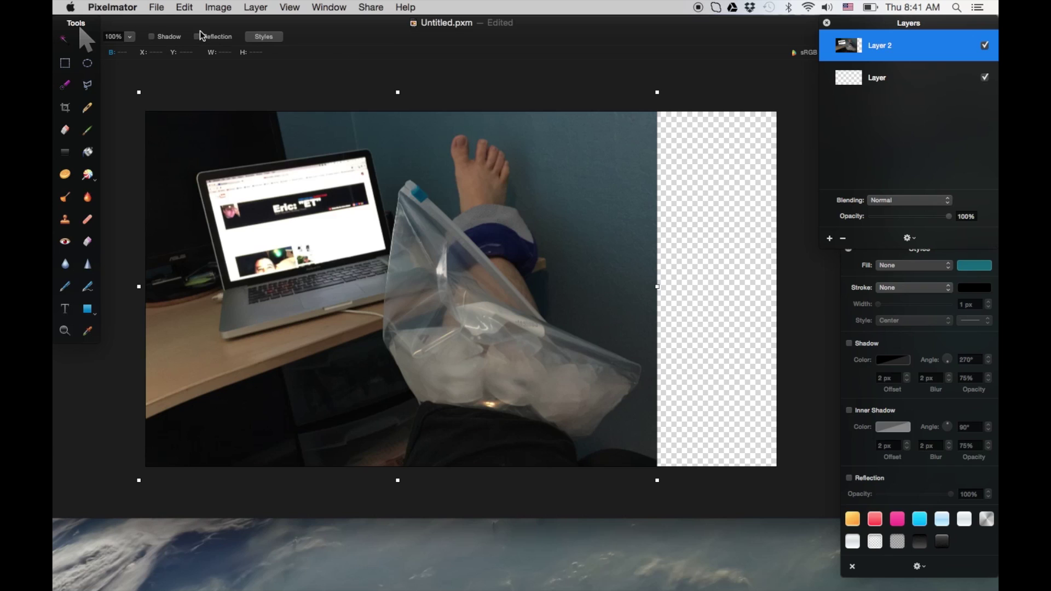
Export the canvas as IceKnee.png to the Desktop, then quit Pixelmator discarding the untitled document
{"action": "left_click", "coordinate": [161, 10]}
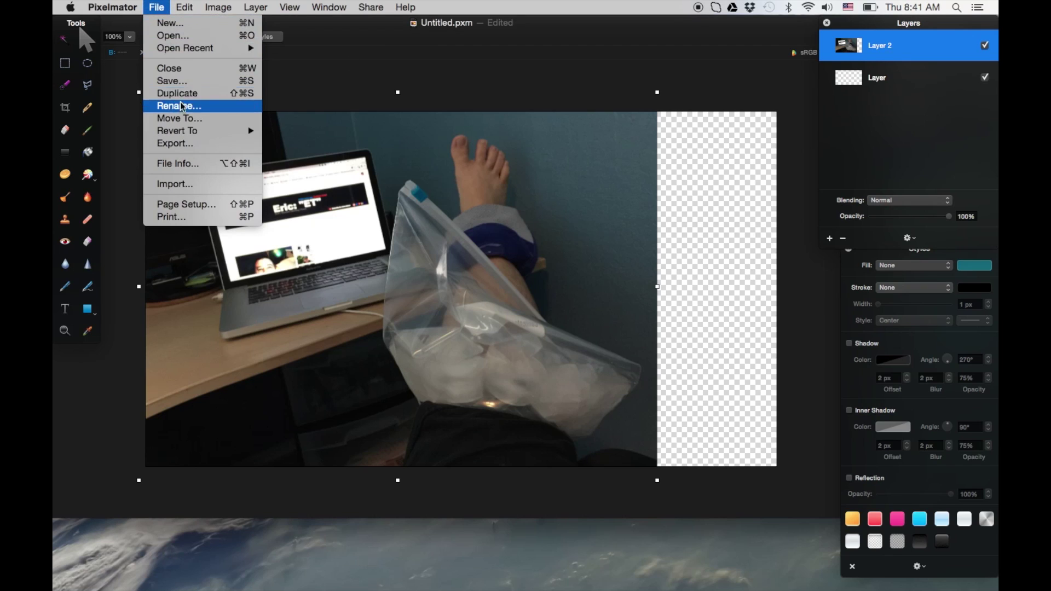
{"action": "left_click", "coordinate": [184, 145]}
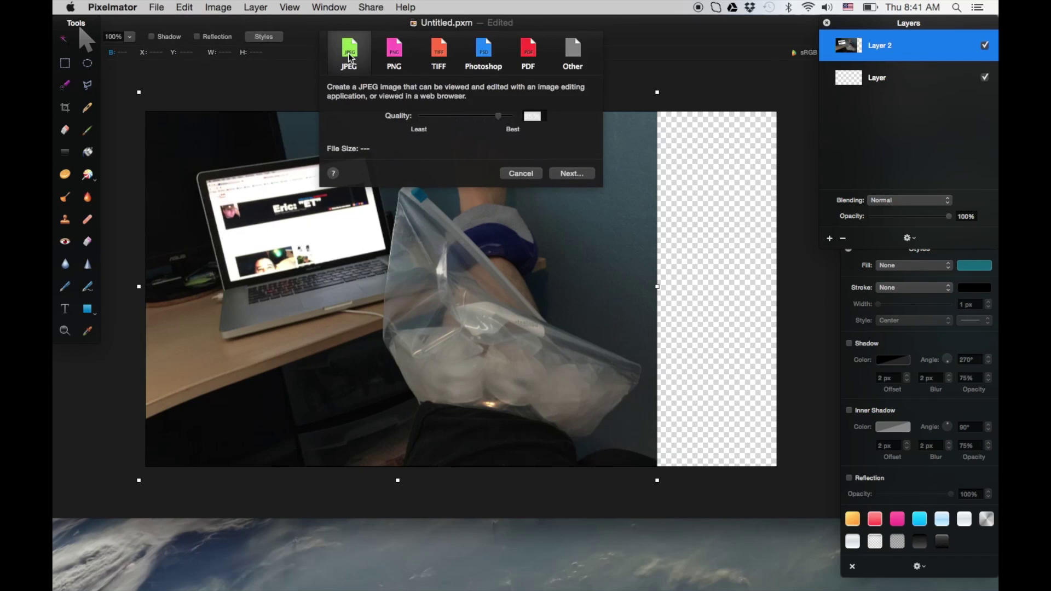
{"action": "left_click", "coordinate": [392, 55]}
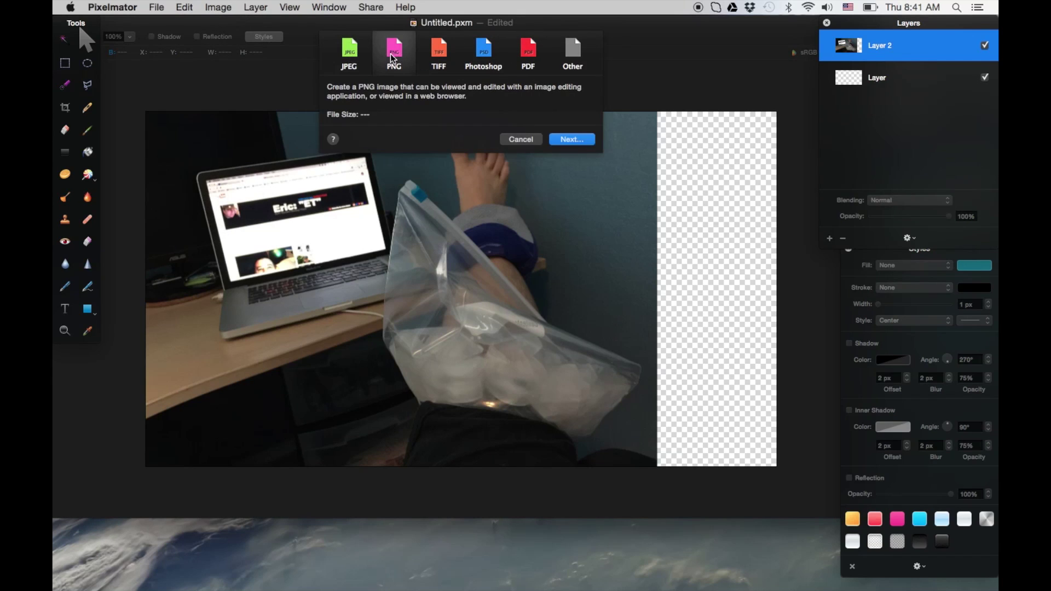
{"action": "left_click", "coordinate": [570, 140]}
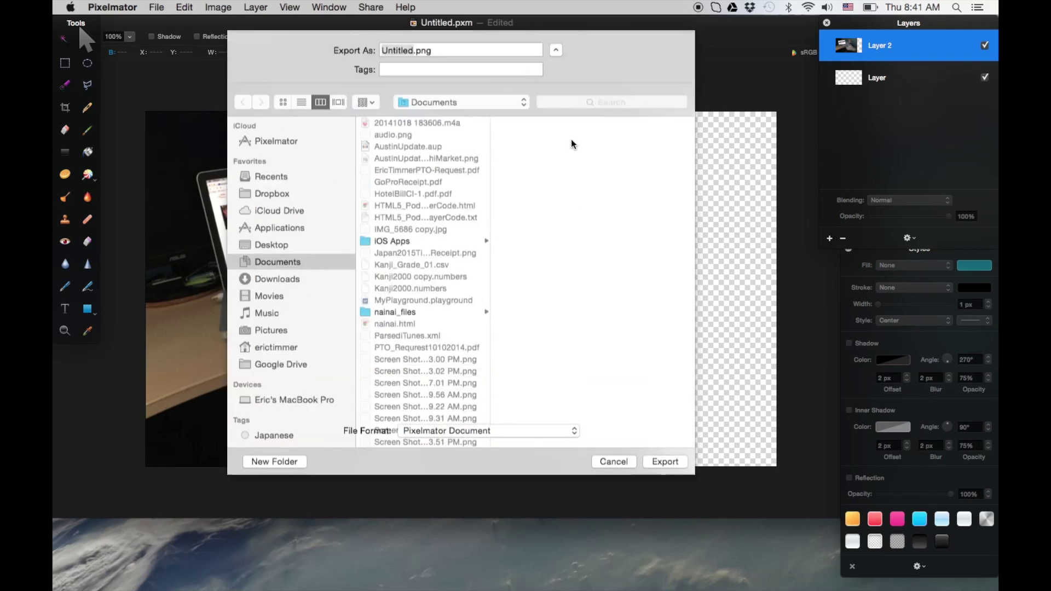
{"action": "type", "text": "lc"}
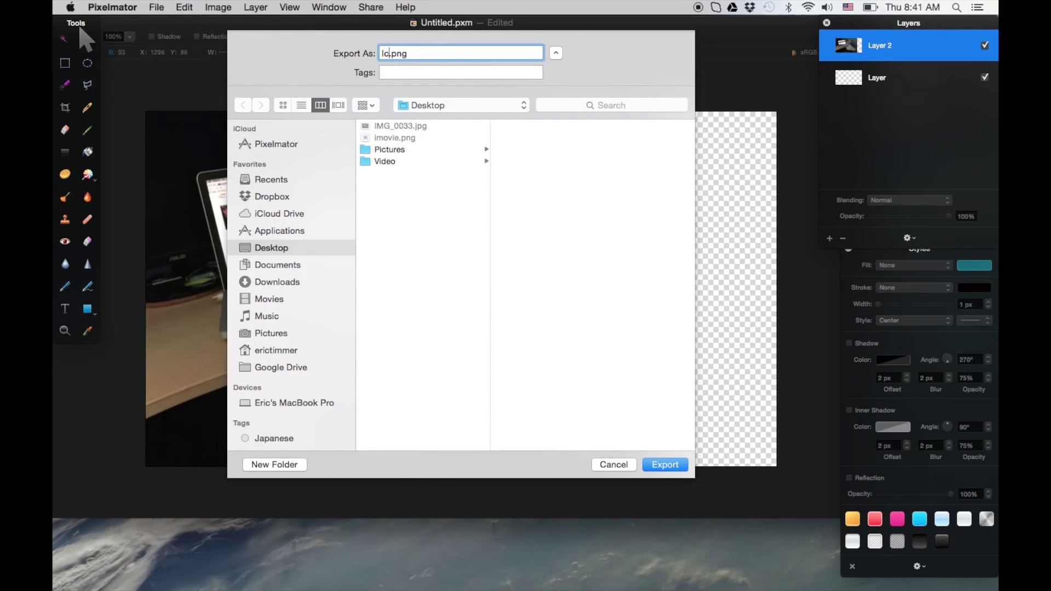
{"action": "type", "text": "eKnee"}
{"action": "key", "text": "Return"}
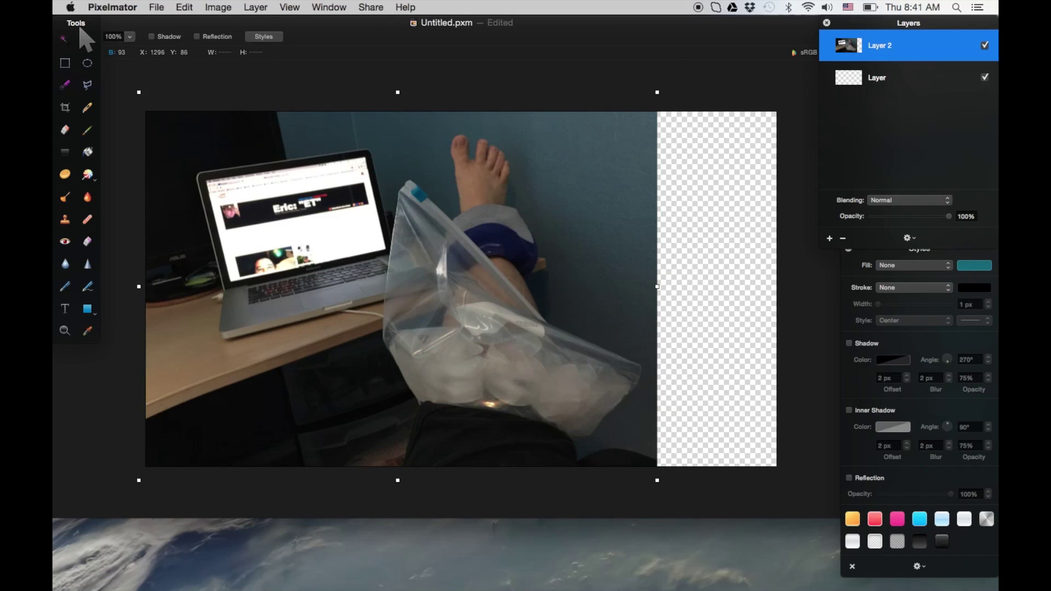
{"action": "key", "text": "super+q"}
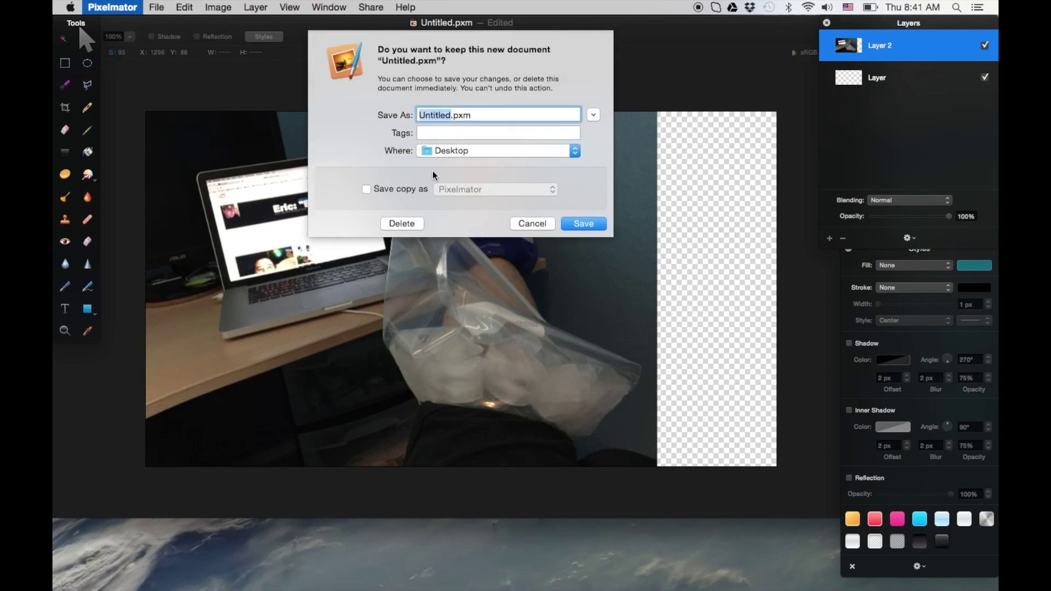
{"action": "left_click", "coordinate": [397, 225]}
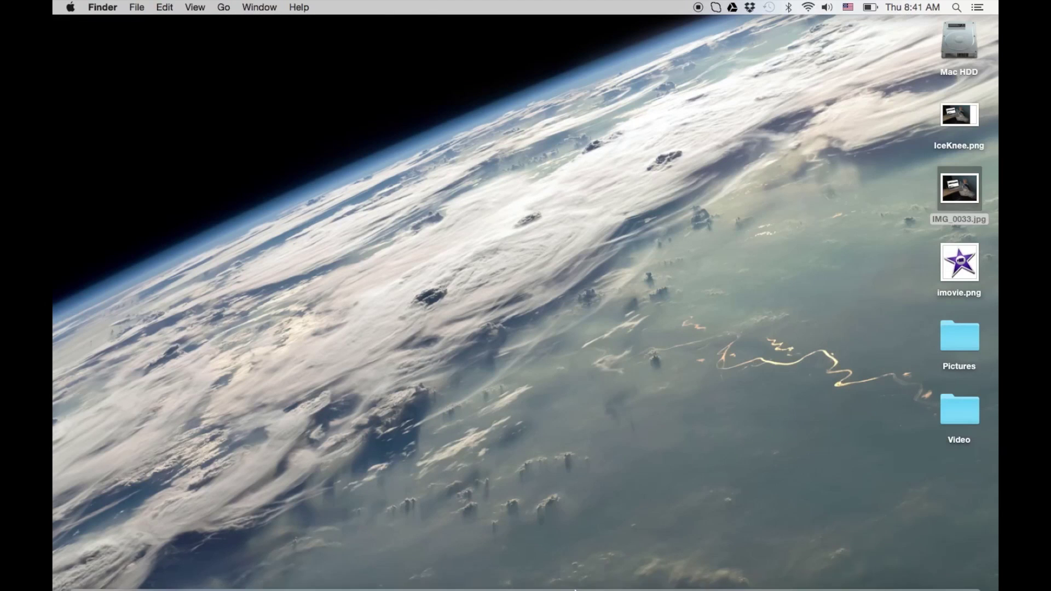
Launch iMovie from the Dock to open the My Movie project
{"action": "mouse_move", "coordinate": [553, 580]}
{"action": "left_click", "coordinate": [583, 573]}
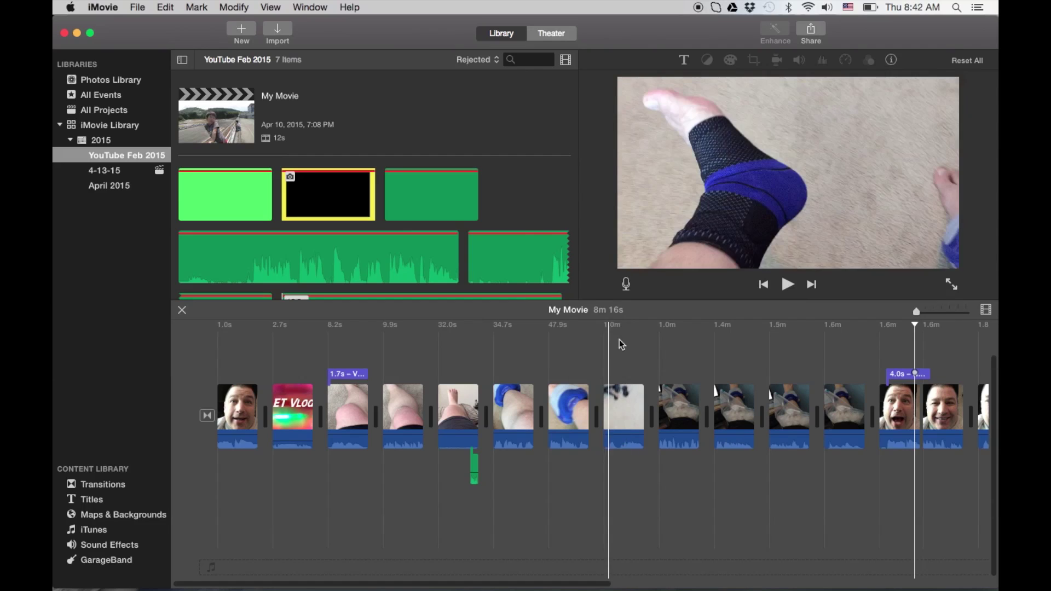
Import IceKnee.png from the Desktop into the YouTube Feb 2015 event
{"action": "left_click", "coordinate": [280, 28]}
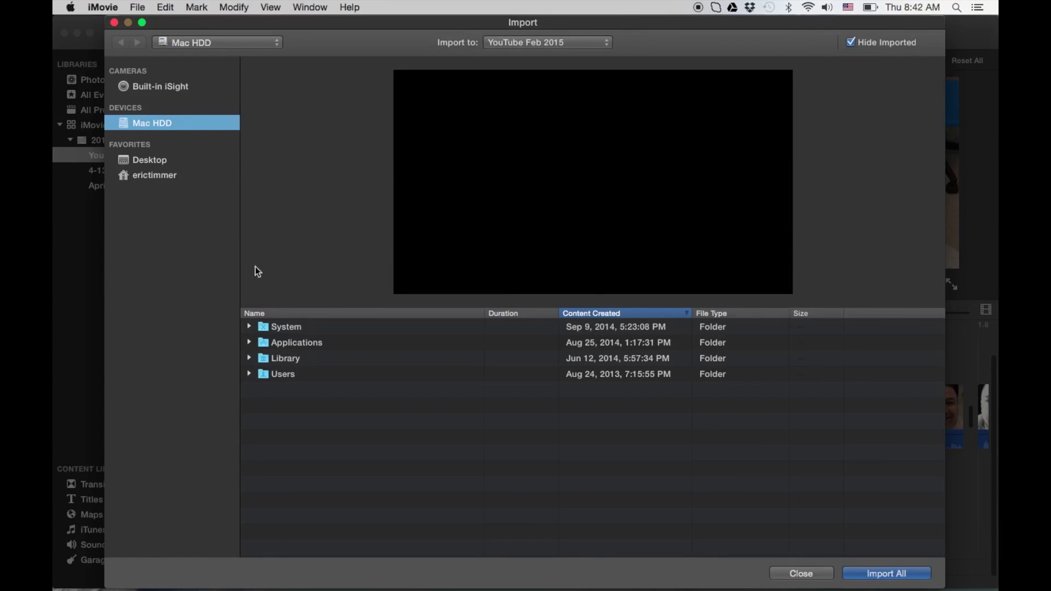
{"action": "left_click", "coordinate": [155, 165]}
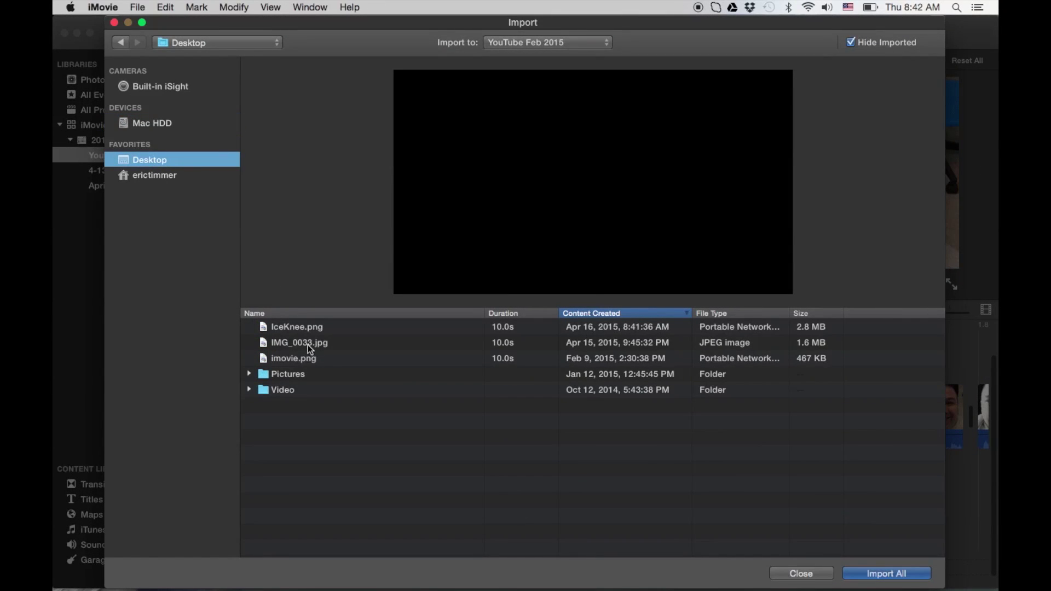
{"action": "left_click", "coordinate": [306, 330]}
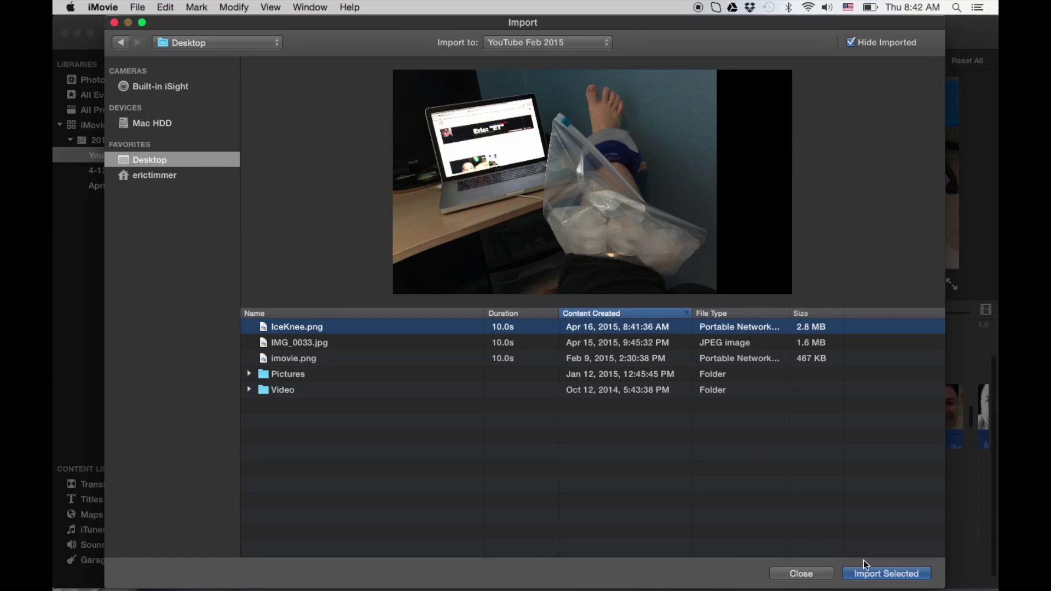
{"action": "left_click", "coordinate": [875, 574]}
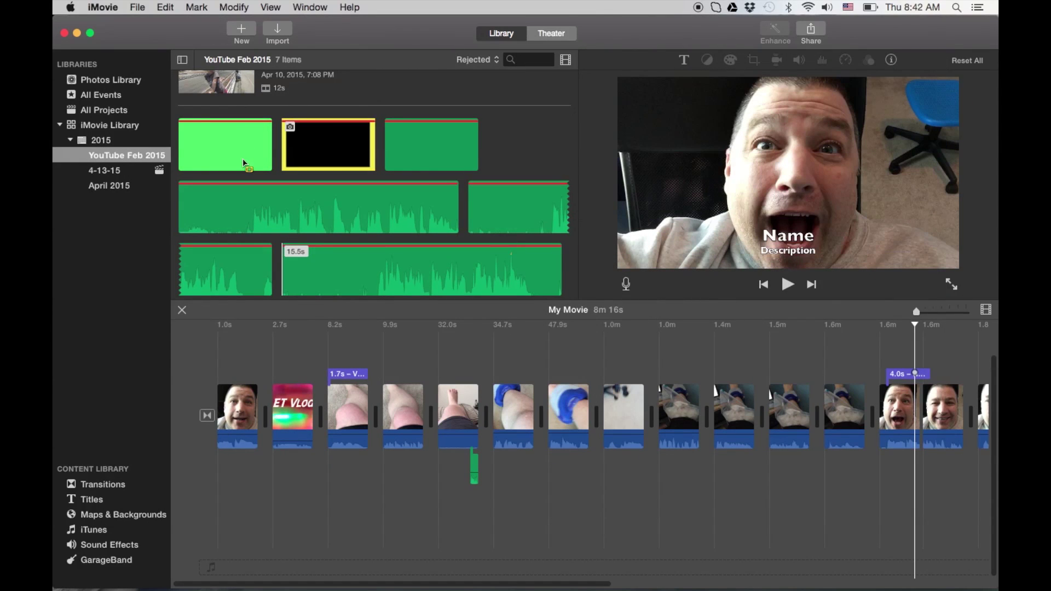
Show all clips in the 2015 event and scroll to locate the imported IceKnee clip
{"action": "left_click", "coordinate": [127, 139]}
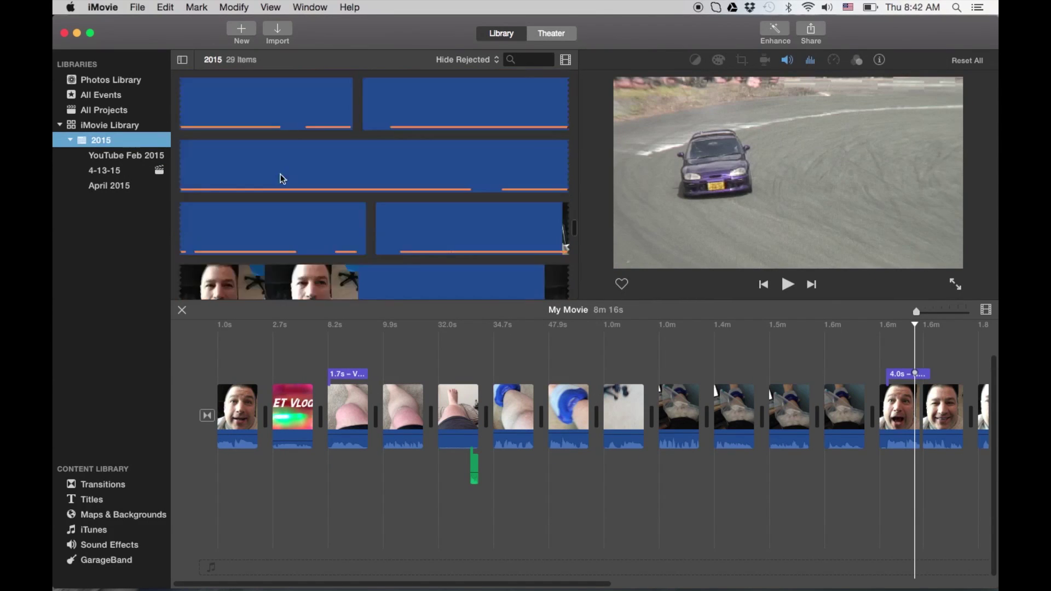
{"action": "scroll", "coordinate": [280, 178], "scroll_direction": "up", "scroll_amount": 10}
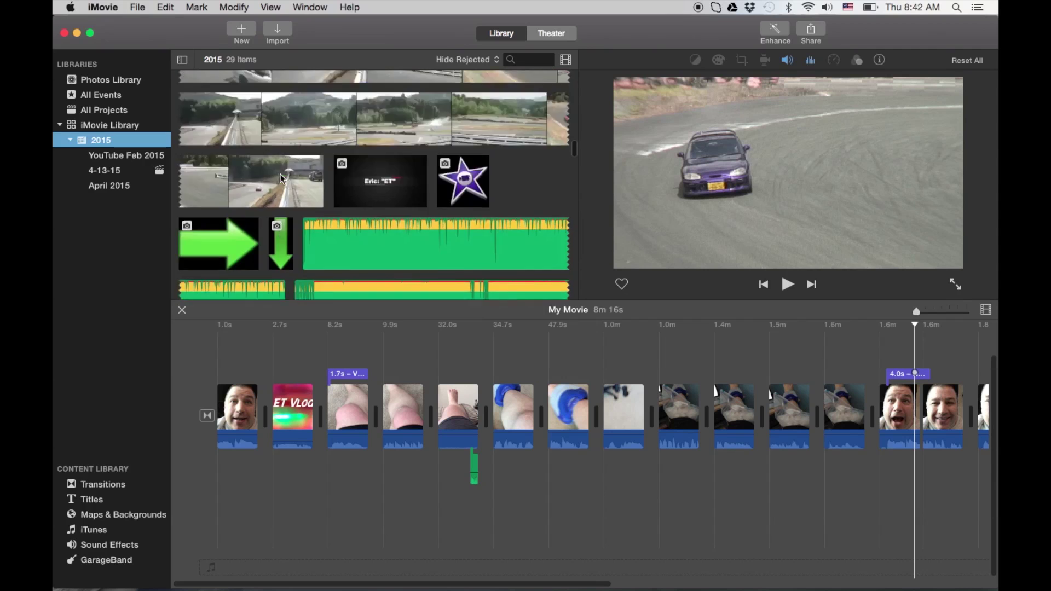
{"action": "scroll", "coordinate": [280, 178], "scroll_direction": "down", "scroll_amount": 15}
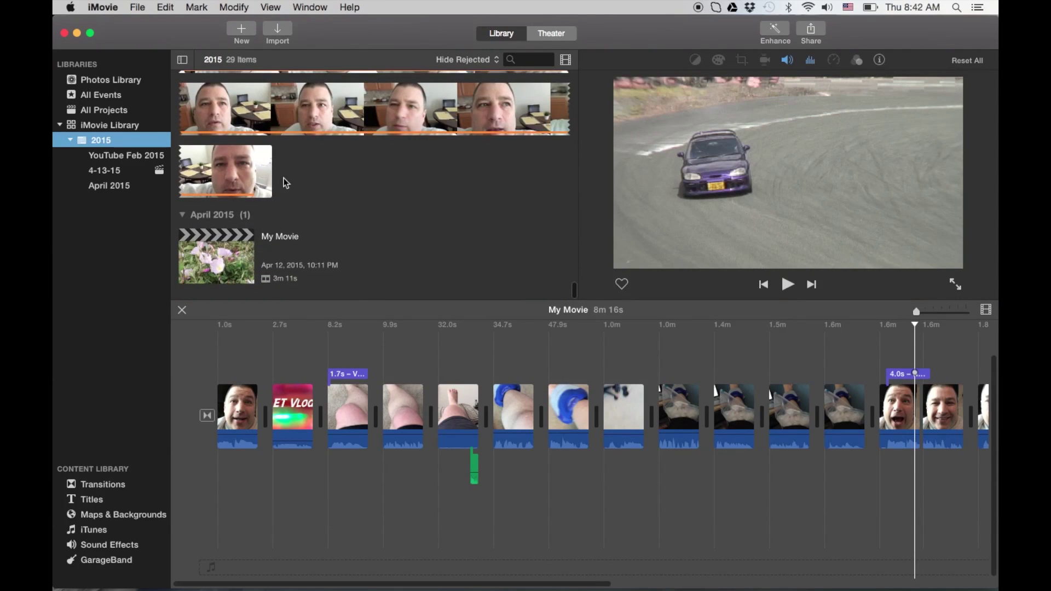
{"action": "scroll", "coordinate": [283, 179], "scroll_direction": "up", "scroll_amount": 3}
{"action": "scroll", "coordinate": [284, 178], "scroll_direction": "up", "scroll_amount": 10}
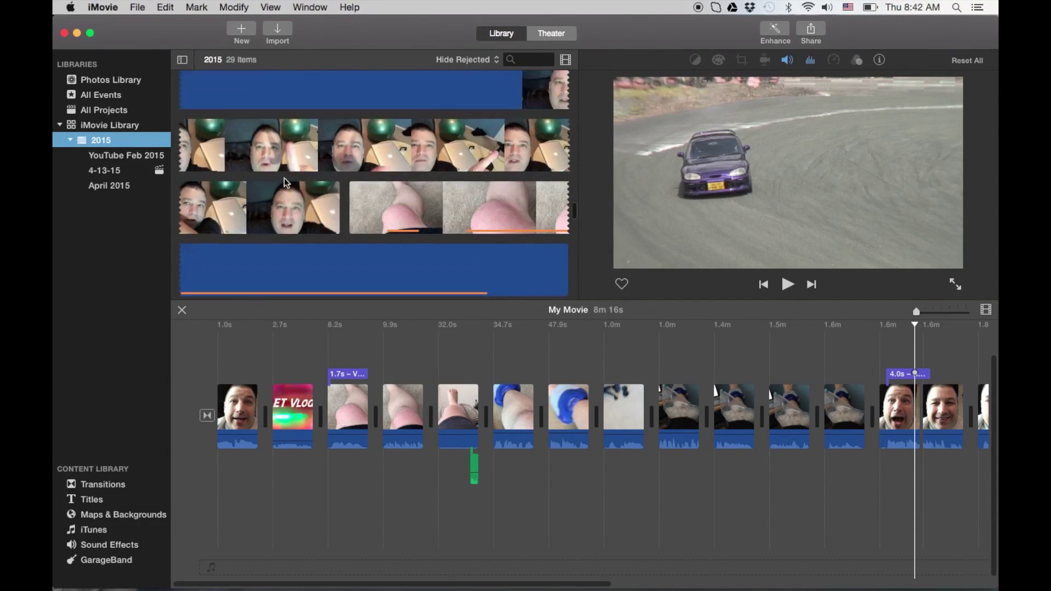
{"action": "scroll", "coordinate": [284, 179], "scroll_direction": "up", "scroll_amount": 10}
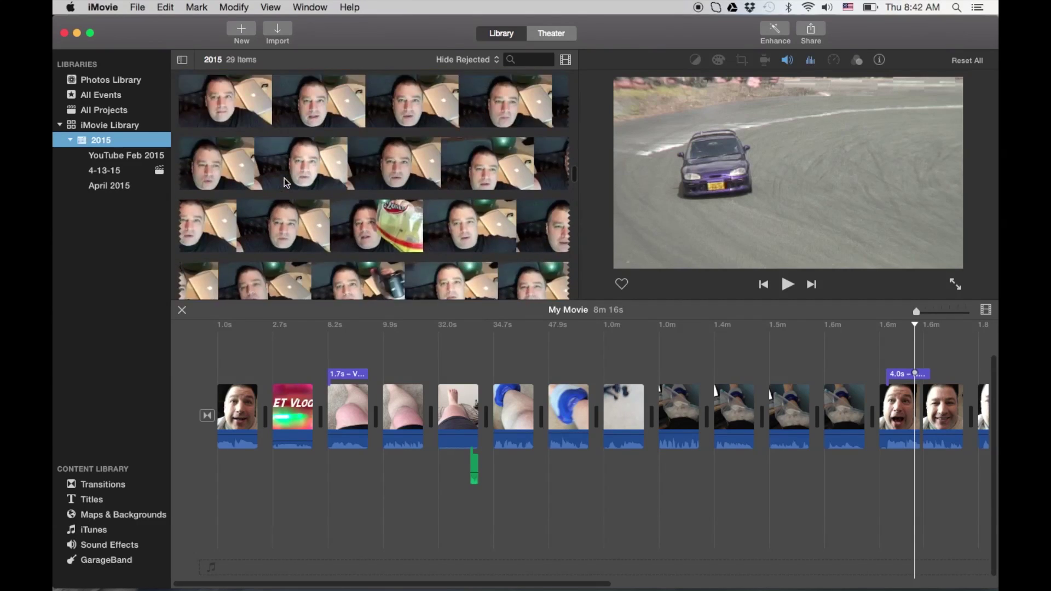
{"action": "scroll", "coordinate": [284, 178], "scroll_direction": "up", "scroll_amount": 3}
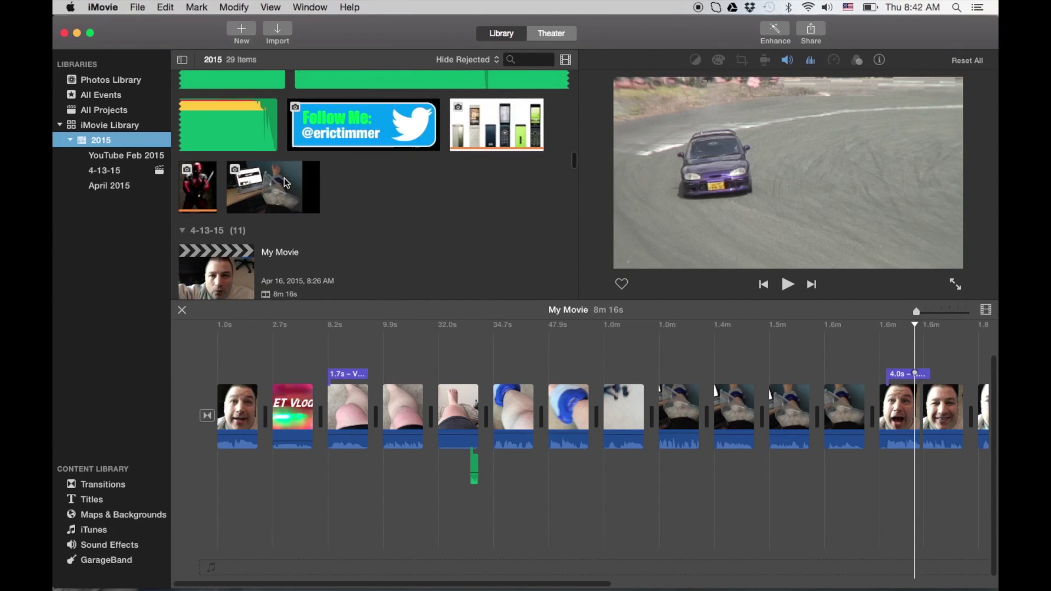
Drag the IceKnee clip onto the timeline above the knee clip as a 4.0 s cutaway
{"action": "left_click", "coordinate": [256, 202]}
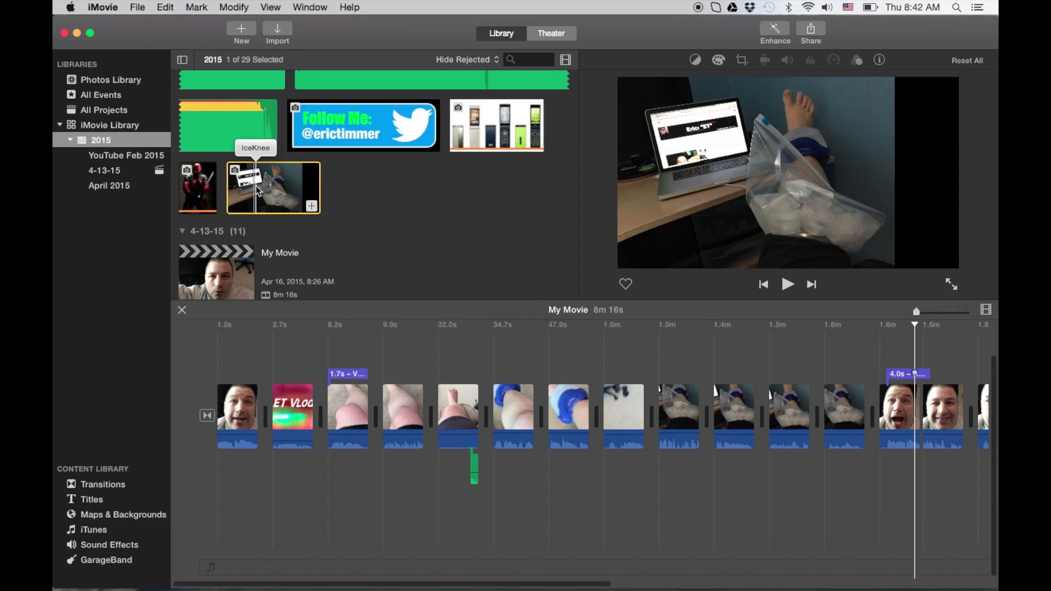
{"action": "left_click", "coordinate": [428, 340]}
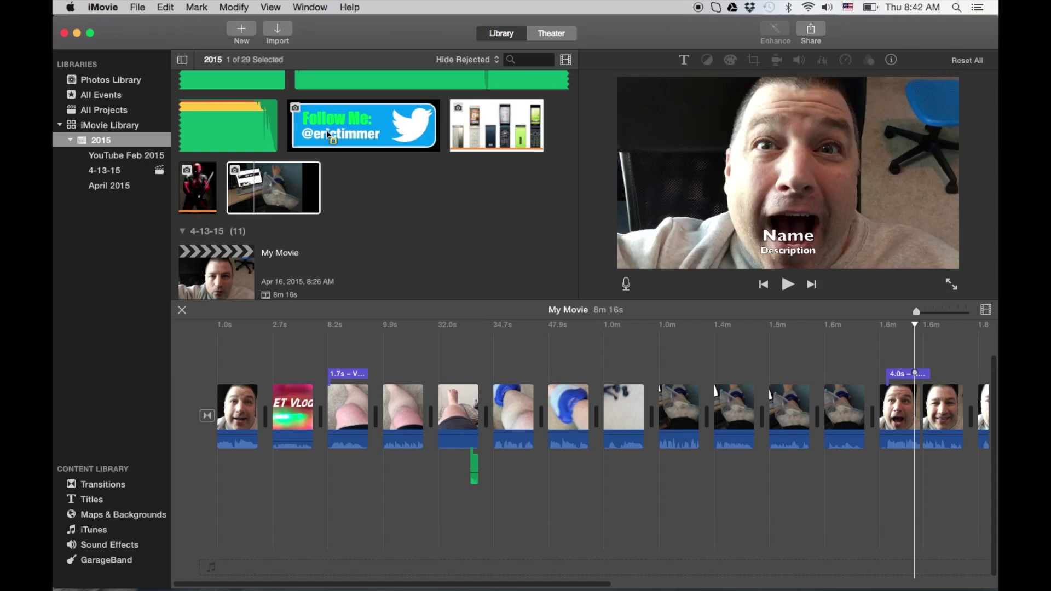
{"action": "left_click", "coordinate": [316, 125]}
{"action": "left_click", "coordinate": [253, 183]}
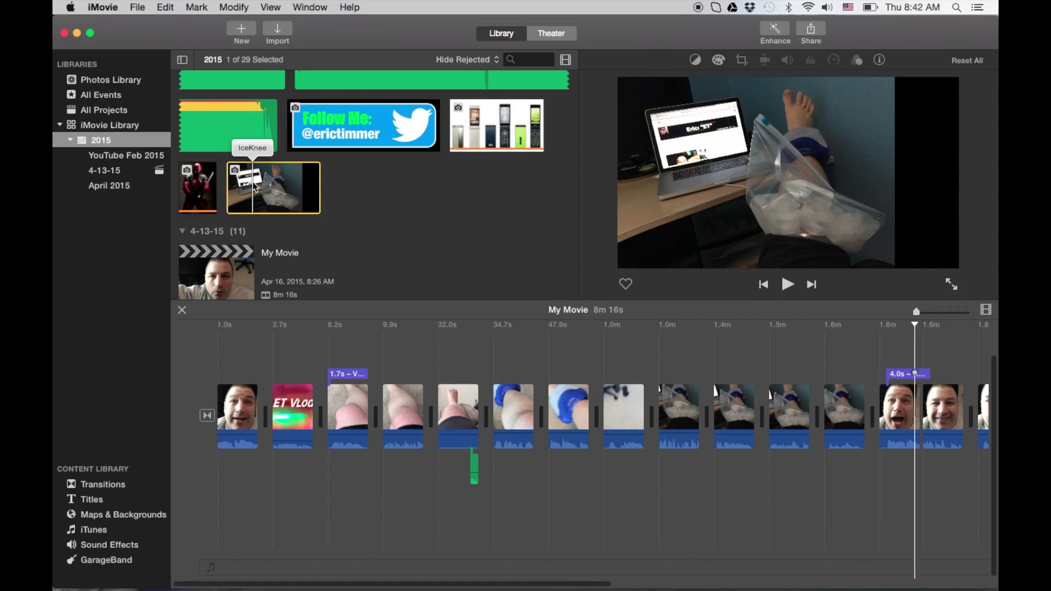
{"action": "left_click_drag", "start_coordinate": [268, 204], "coordinate": [439, 353]}
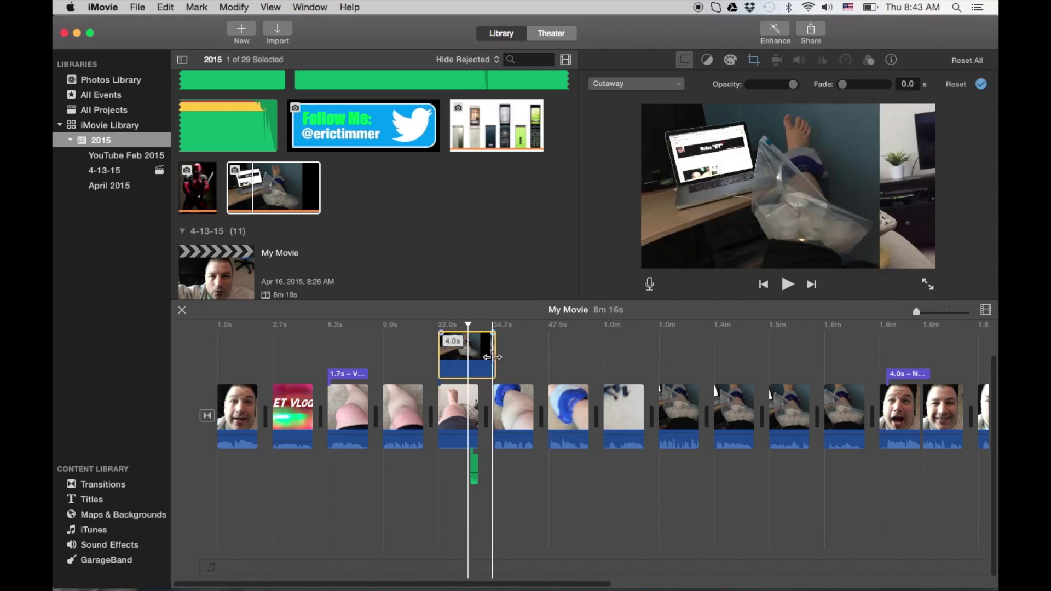
Trim the IceKnee cutaway from its right edge, first to 2.7 s, then to about 2.5 seconds
{"action": "left_click_drag", "start_coordinate": [492, 357], "coordinate": [459, 359]}
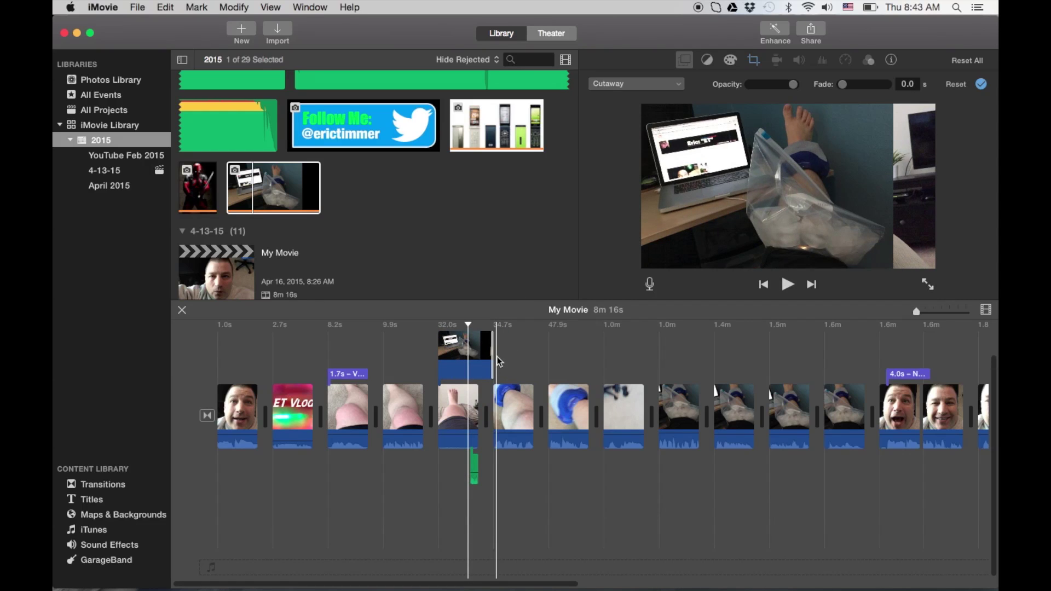
{"action": "left_click_drag", "start_coordinate": [492, 359], "coordinate": [458, 357]}
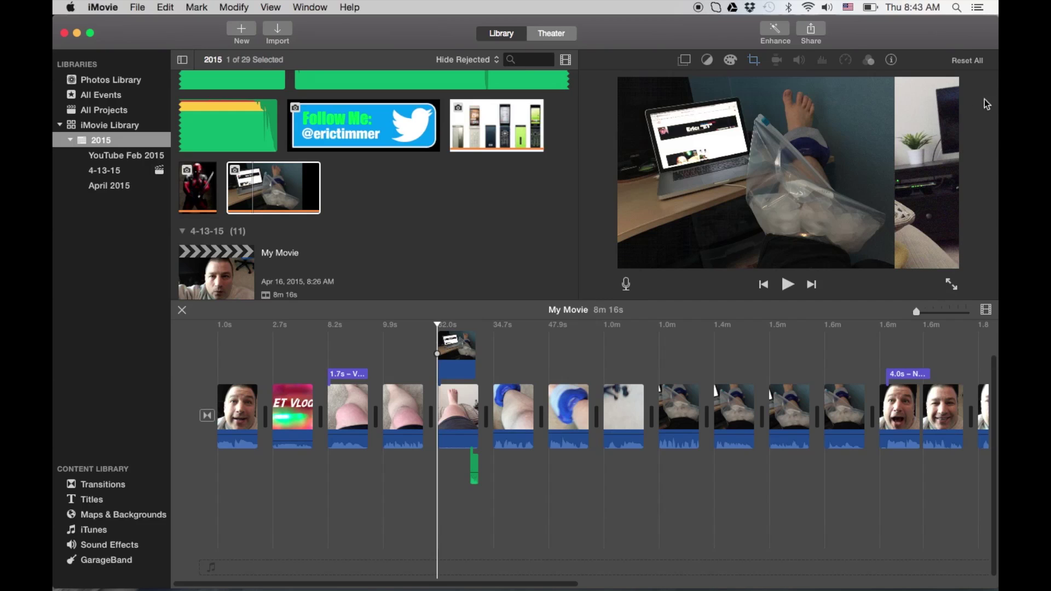
Set the IceKnee cutaway's crop style to Fit instead of Ken Burns
{"action": "left_click", "coordinate": [457, 358]}
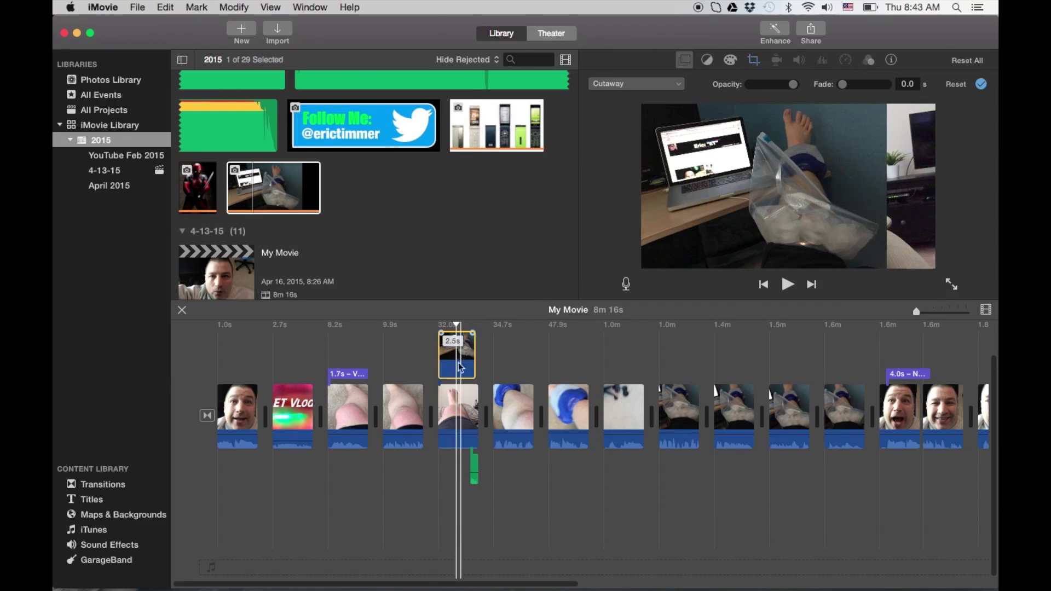
{"action": "left_click", "coordinate": [754, 63]}
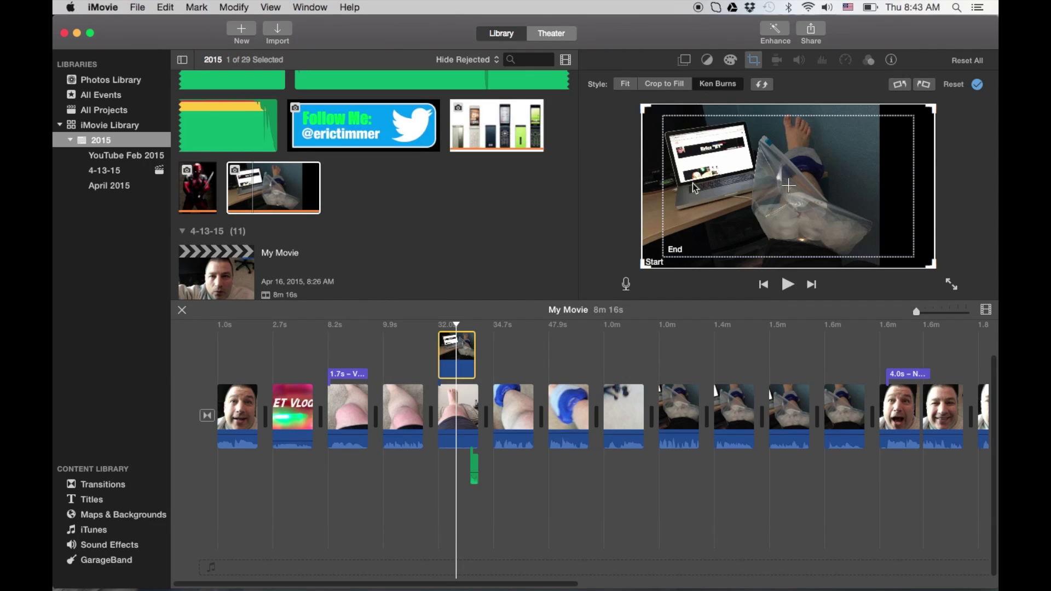
{"action": "left_click", "coordinate": [626, 85]}
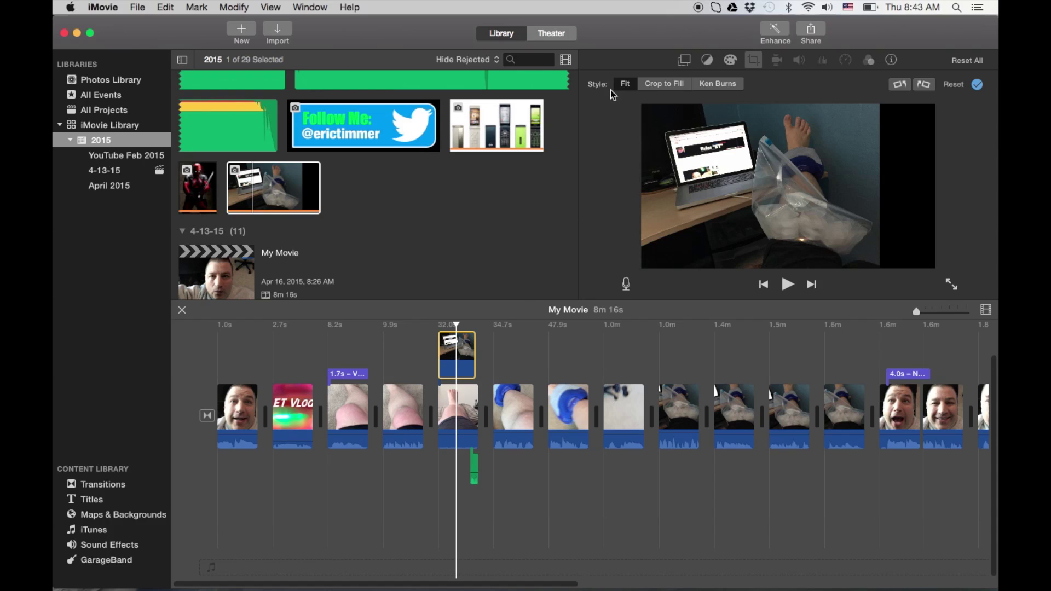
Change the IceKnee cutaway's video overlay style to Picture in Picture
{"action": "left_click", "coordinate": [684, 60]}
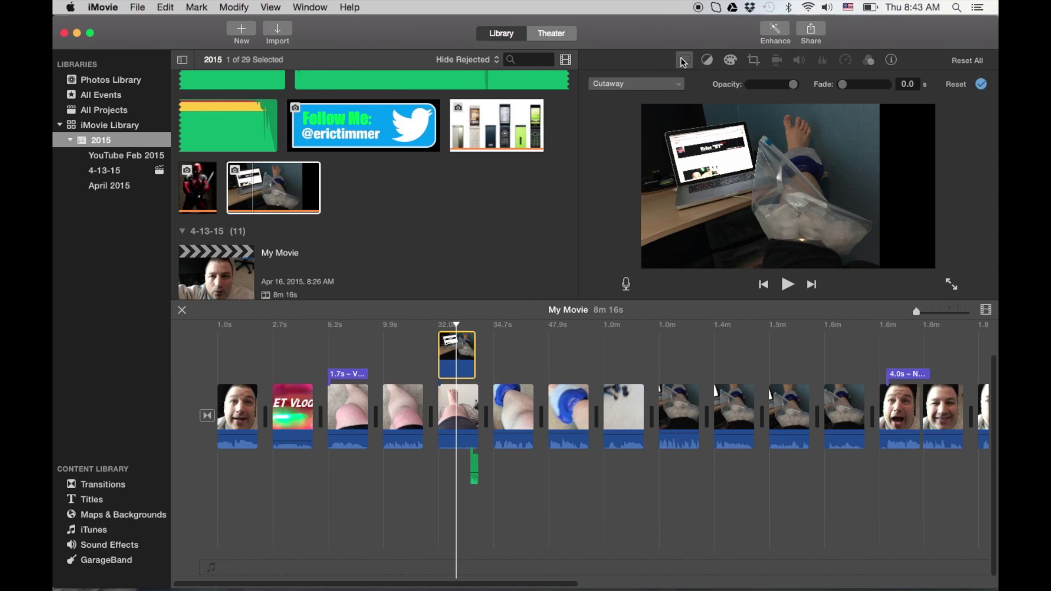
{"action": "left_click", "coordinate": [674, 85]}
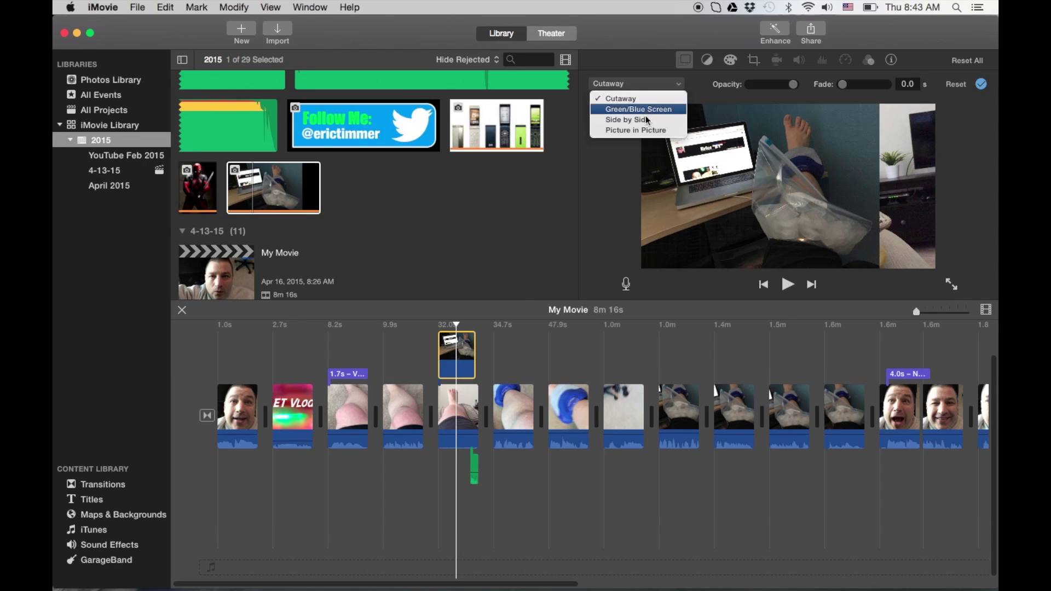
{"action": "left_click", "coordinate": [643, 130]}
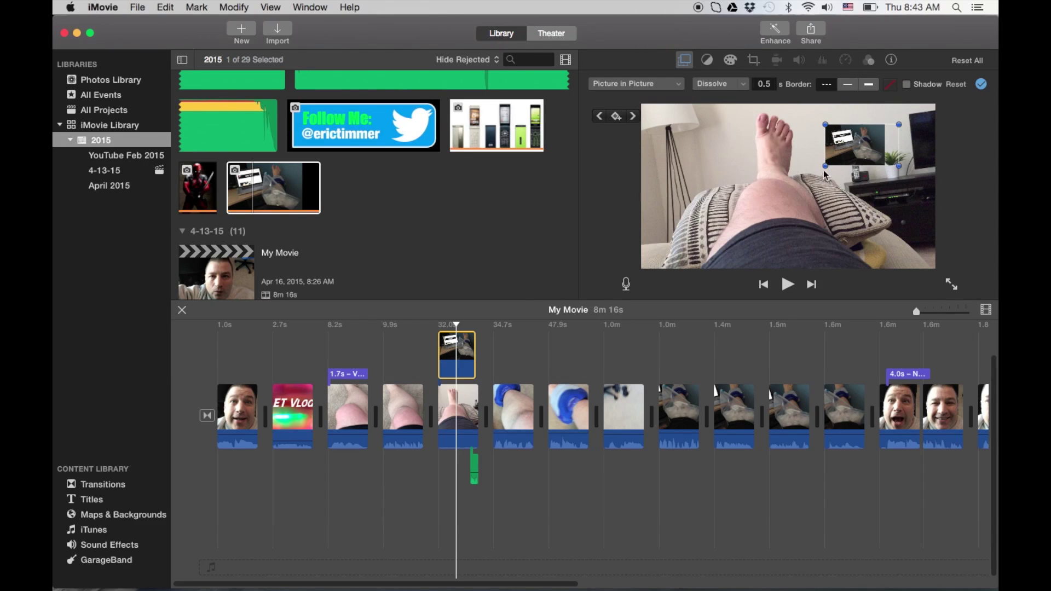
Enlarge and reposition the inset by its corners, leaving room visible at right, and apply
{"action": "left_click_drag", "start_coordinate": [825, 166], "coordinate": [742, 261]}
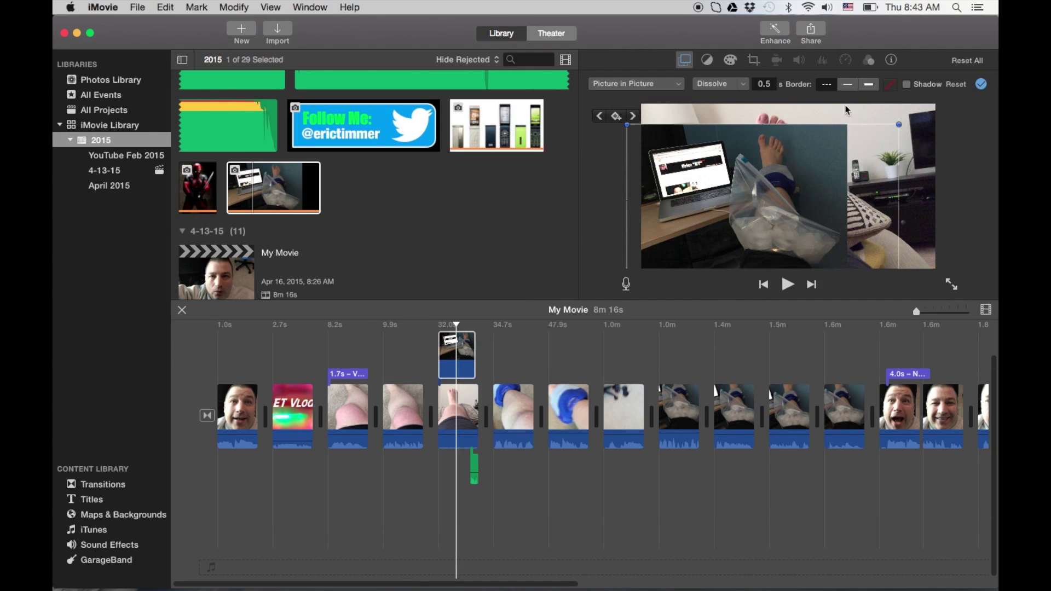
{"action": "left_click_drag", "start_coordinate": [776, 165], "coordinate": [783, 137]}
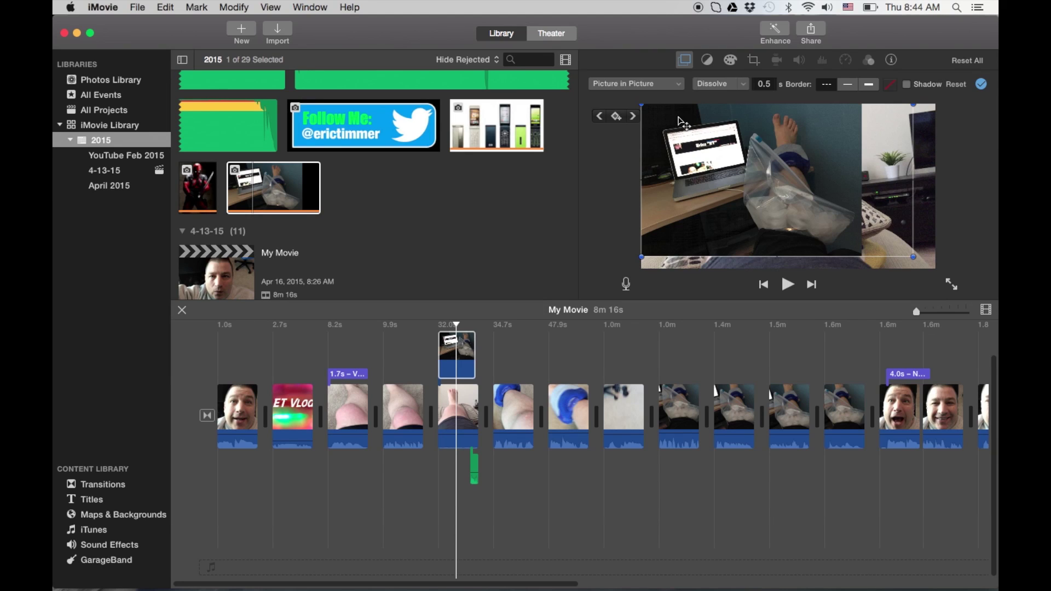
{"action": "mouse_move", "coordinate": [784, 157]}
{"action": "left_mouse_down"}
{"action": "mouse_move", "coordinate": [834, 166]}
{"action": "mouse_move", "coordinate": [767, 154]}
{"action": "left_mouse_up"}
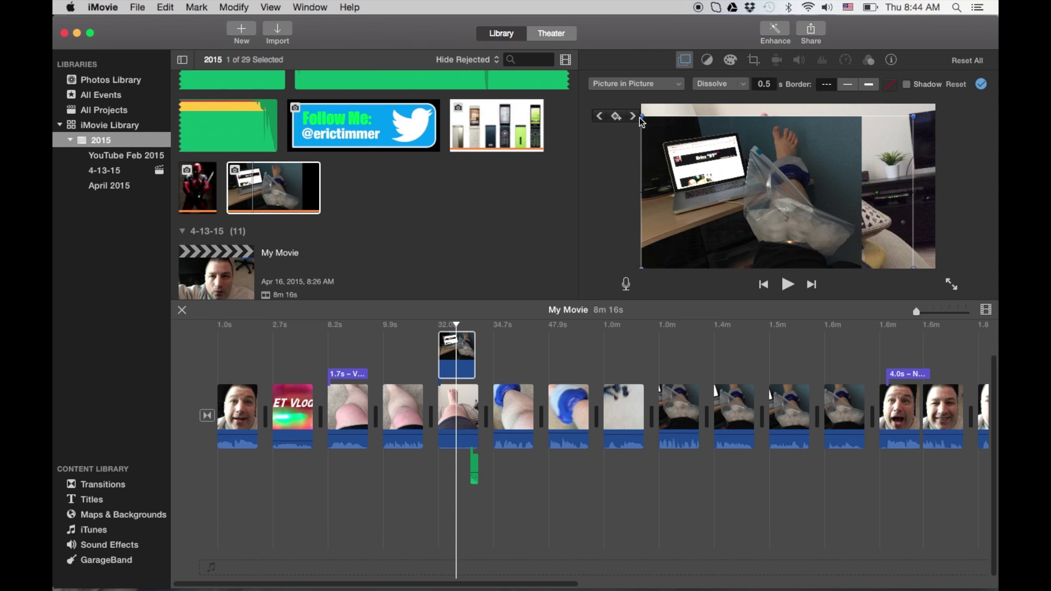
{"action": "left_click_drag", "start_coordinate": [640, 117], "coordinate": [697, 124]}
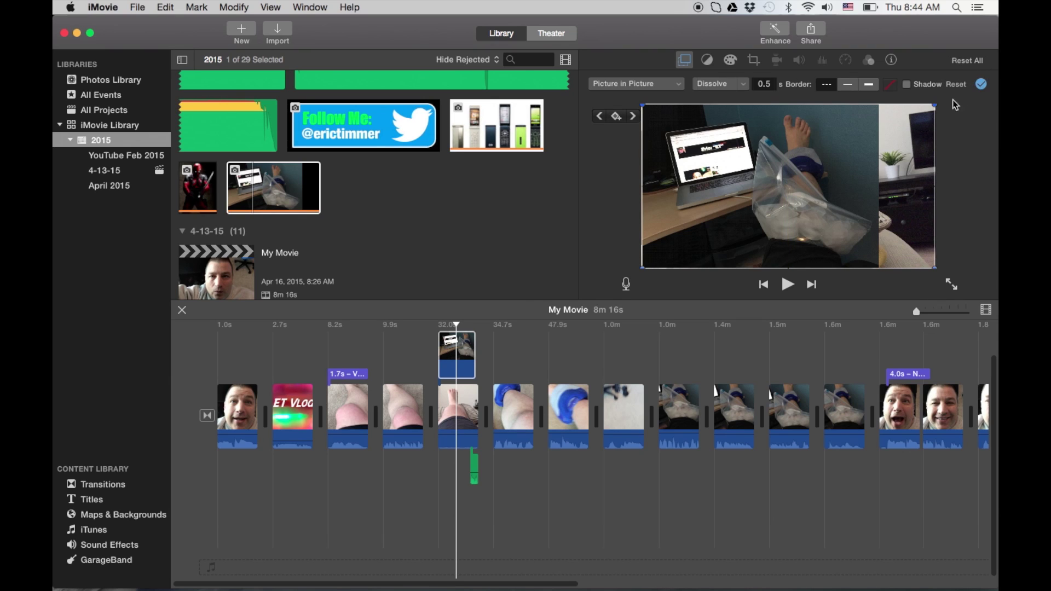
{"action": "left_click_drag", "start_coordinate": [935, 104], "coordinate": [904, 122]}
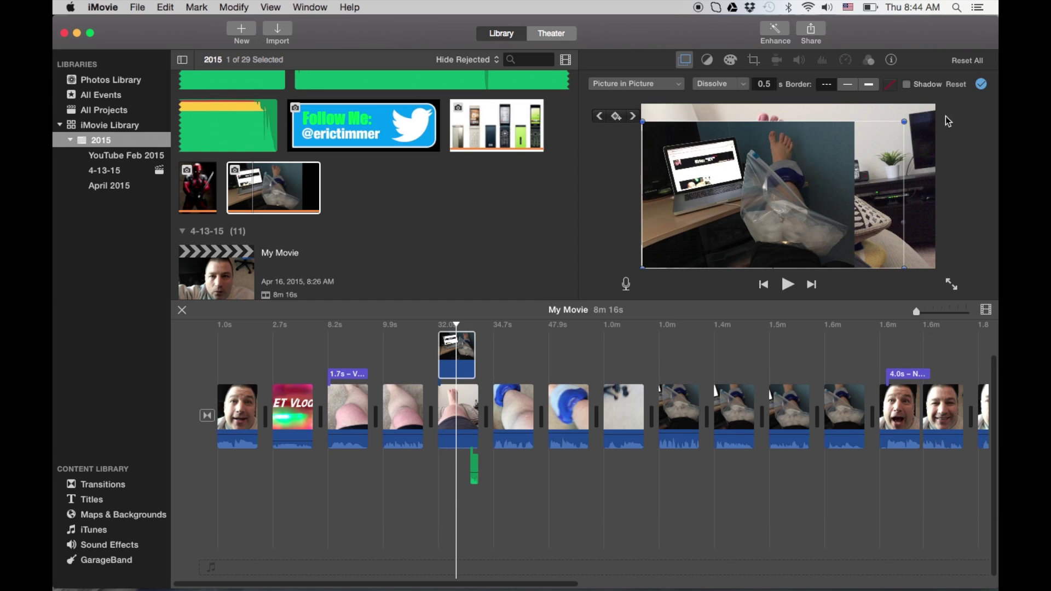
{"action": "left_click", "coordinate": [981, 84]}
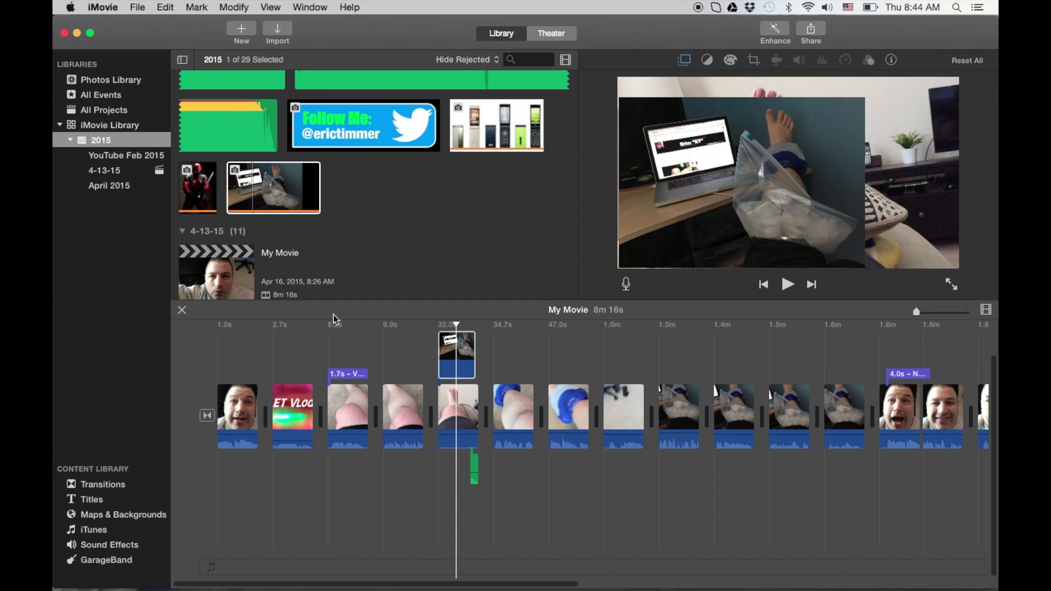
{"action": "left_click", "coordinate": [418, 340]}
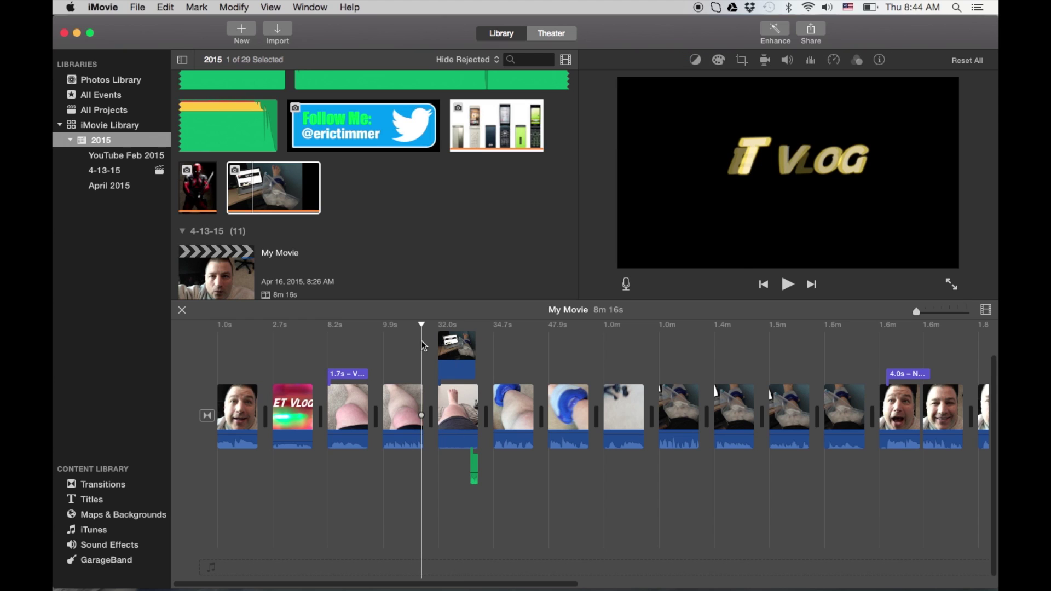
{"action": "key", "text": "space"}
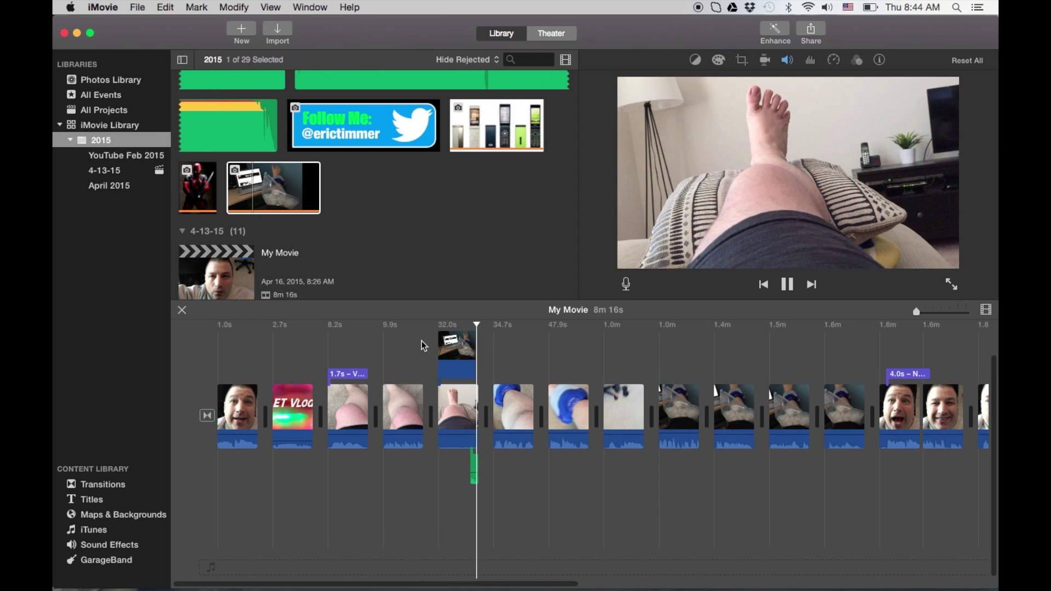
{"action": "key", "text": "space"}
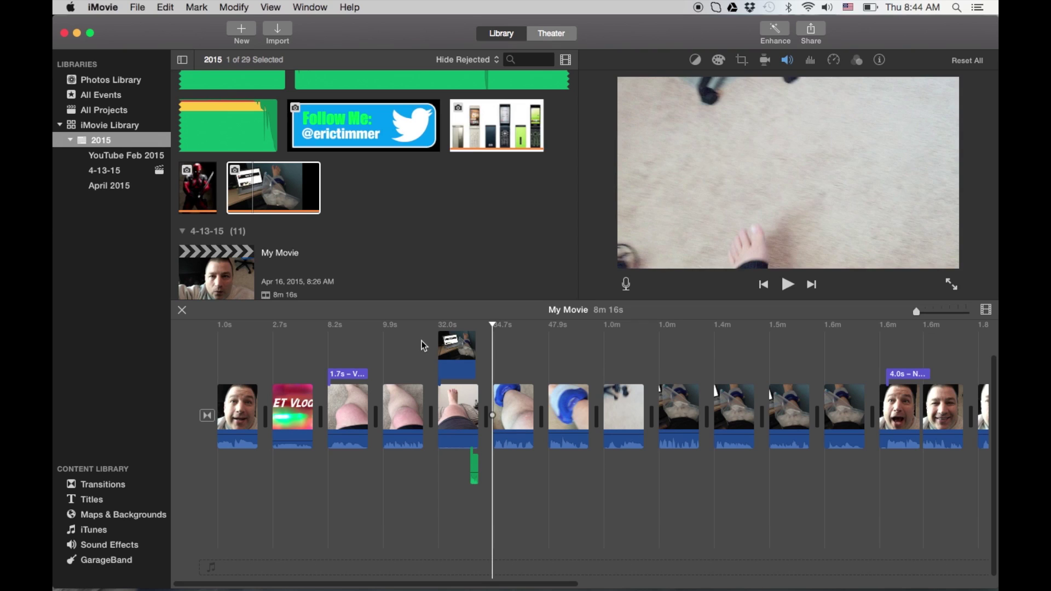